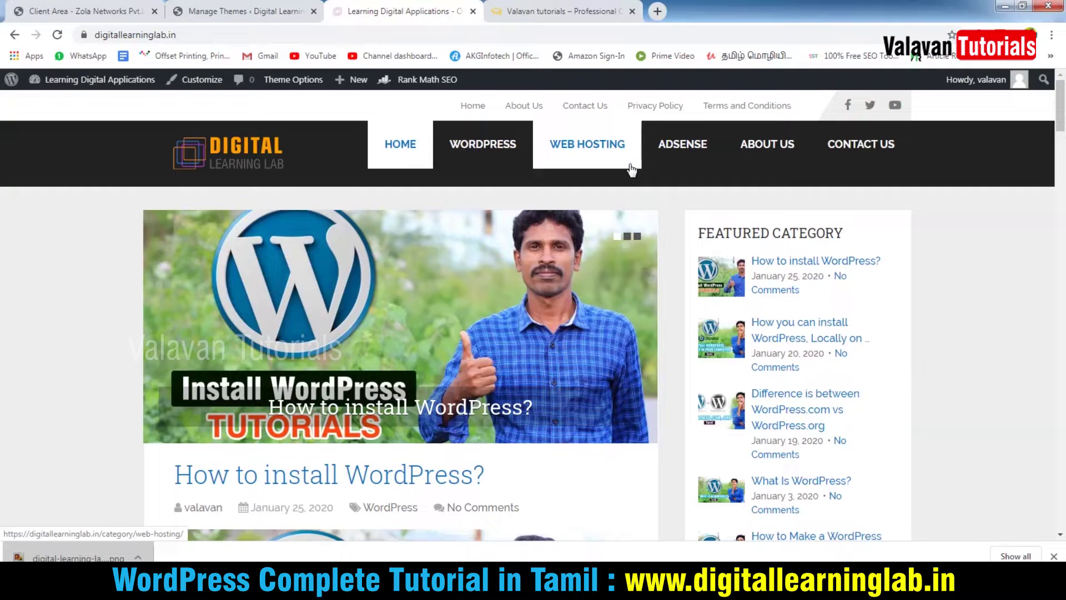
# - Switch to the Digital Learning Lab theme management page and close the Zola Networks client area page
pyautogui.hotkey('ctrl', 'Tab')
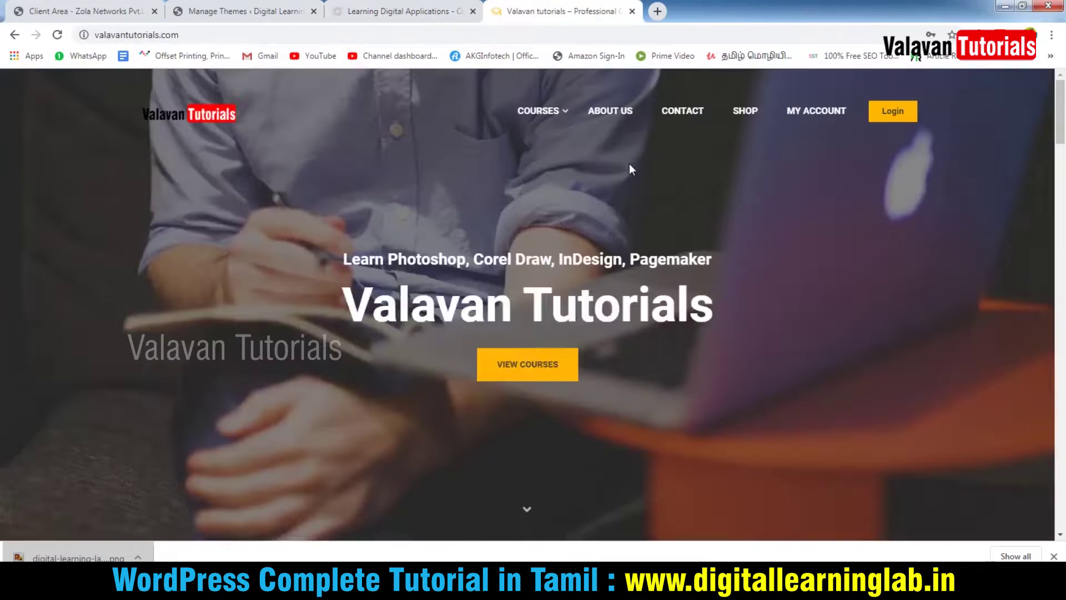
pyautogui.hotkey('ctrl', 'Tab')
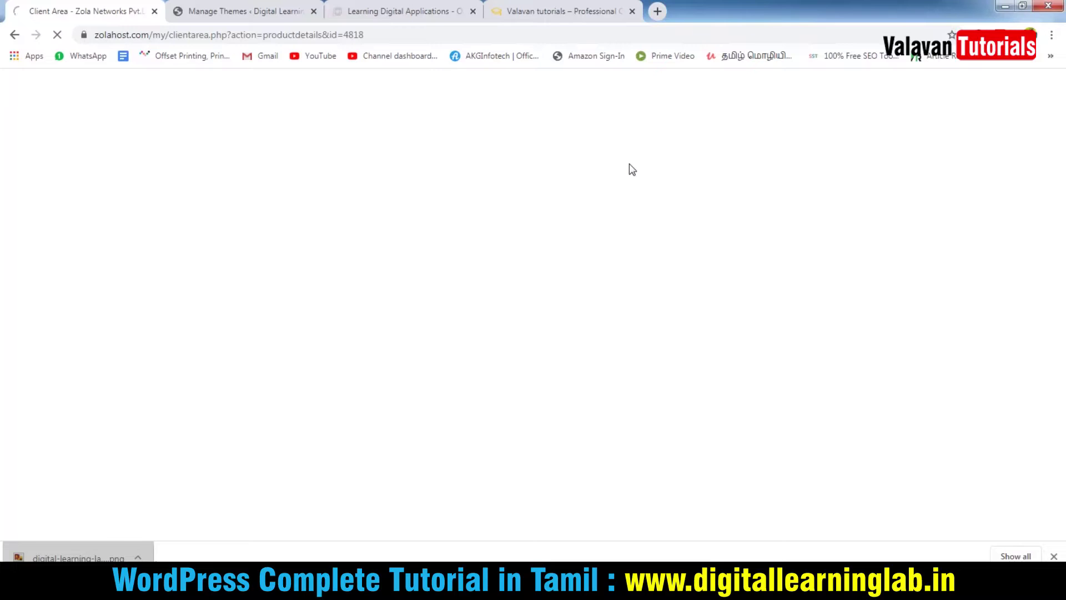
pyautogui.hotkey('ctrl', 'Tab')
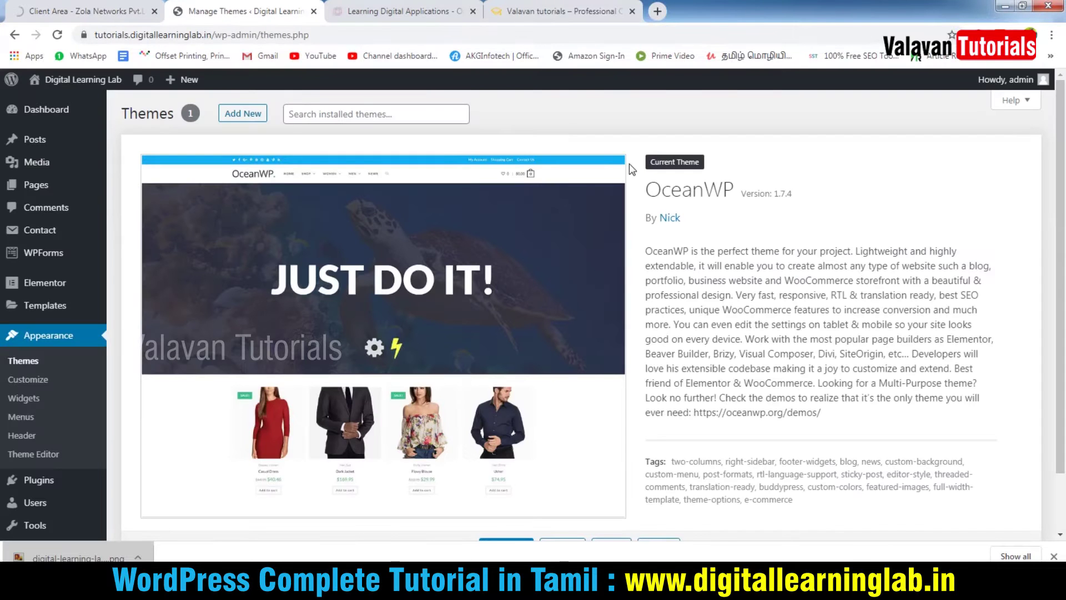
pyautogui.click(155, 11)
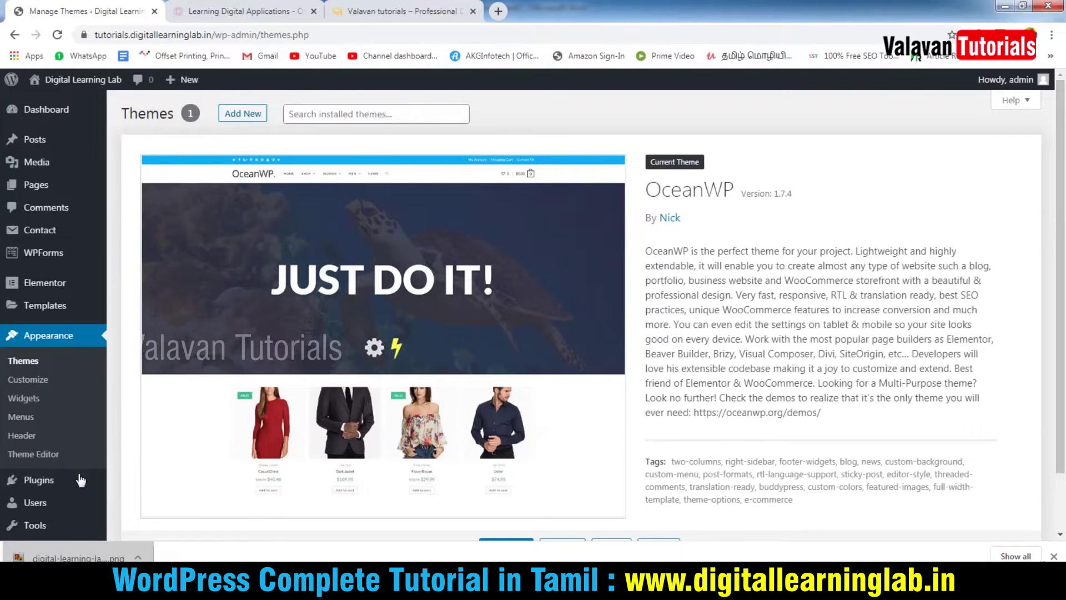
# - Create a new page in the site admin and title it "Home"
pyautogui.moveTo(60, 288)
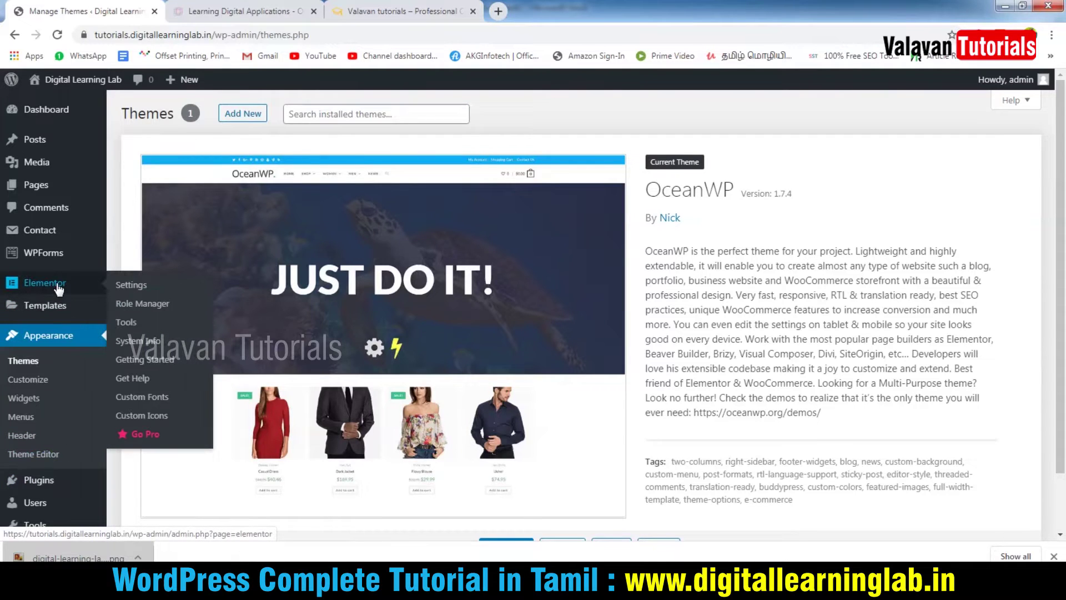
pyautogui.click(50, 191)
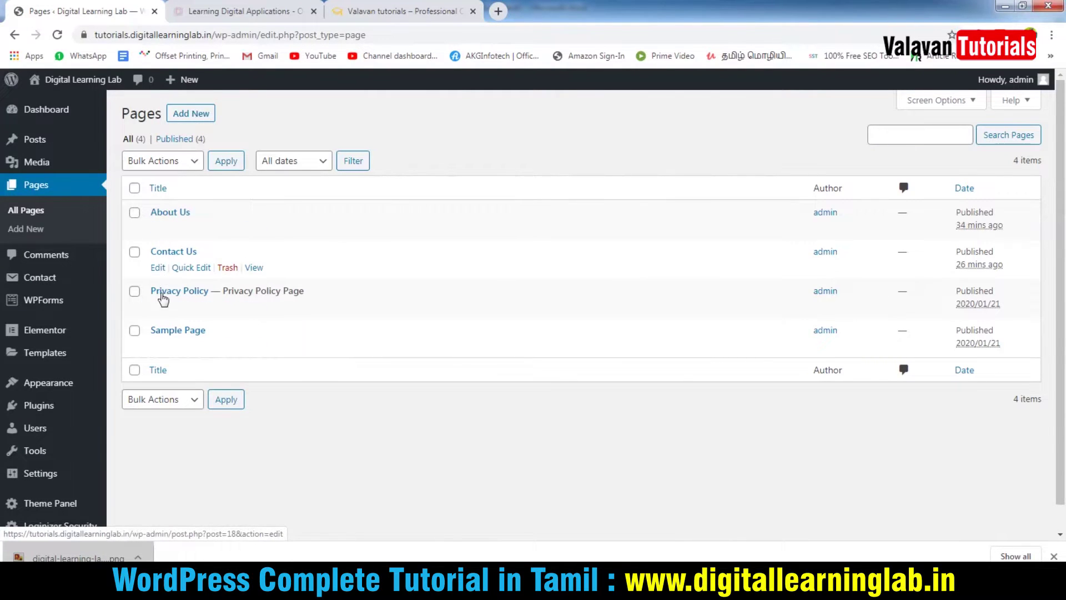
pyautogui.click(199, 120)
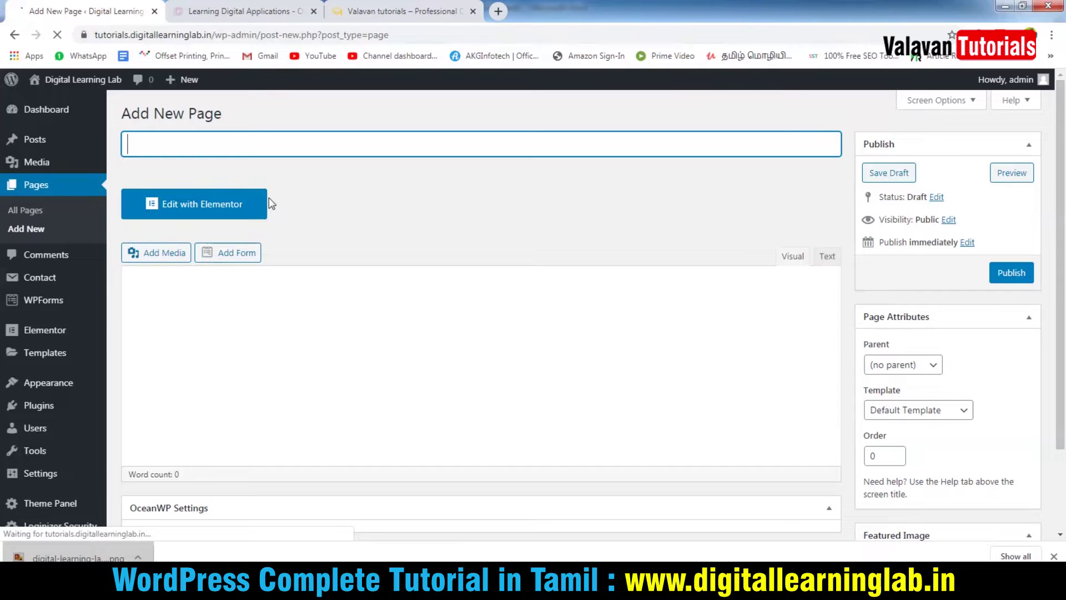
pyautogui.write('Home')
pyautogui.click(254, 348)
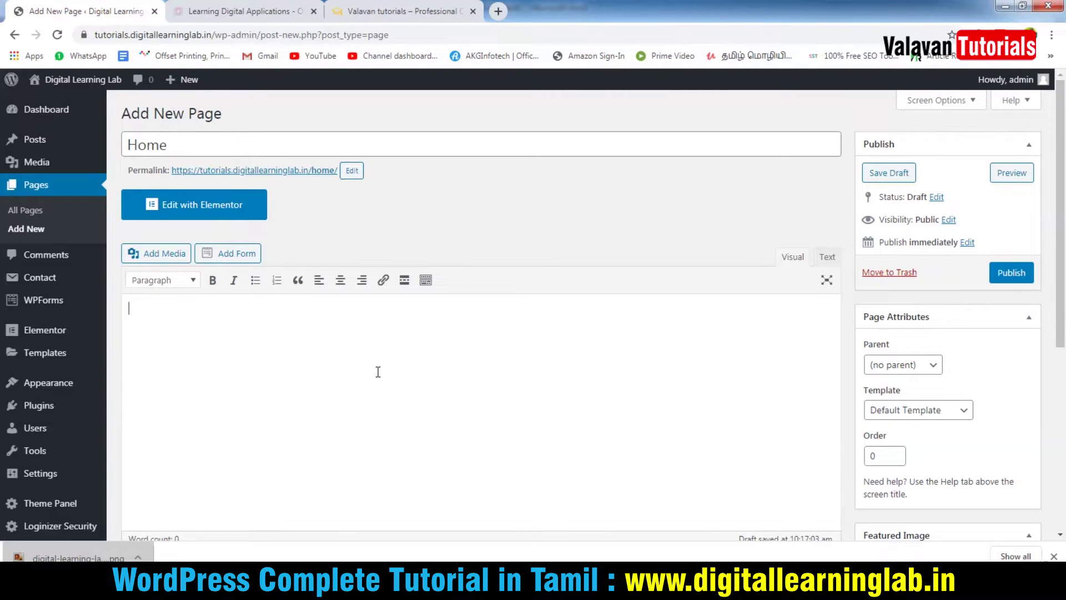
# - Review the new Home page's attributes and OceanWP settings, and publish the page
pyautogui.scroll(-3, 383, 371)
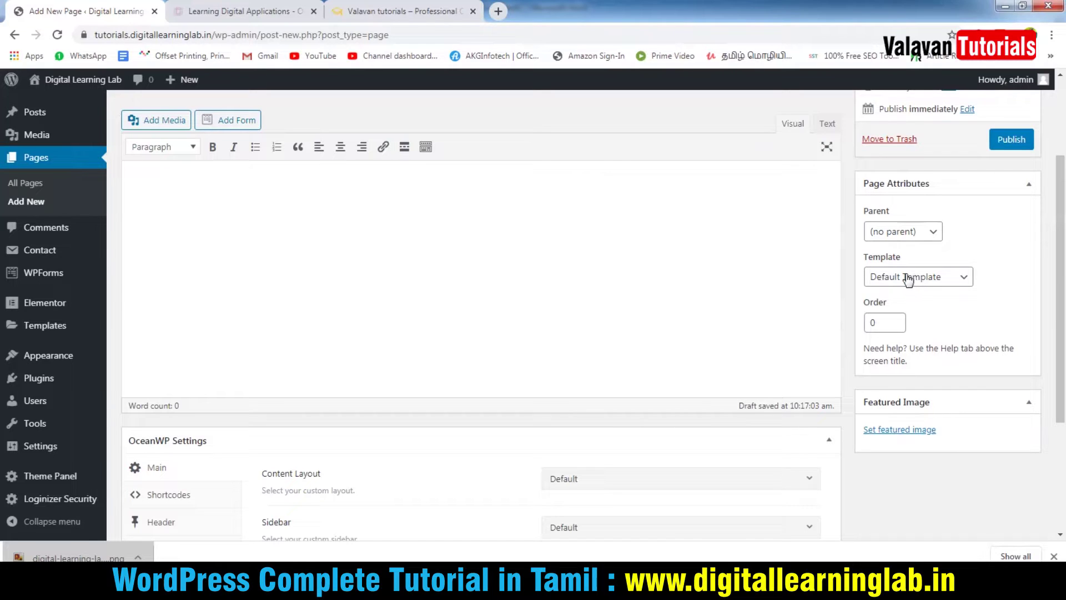
pyautogui.scroll(-3, 827, 420)
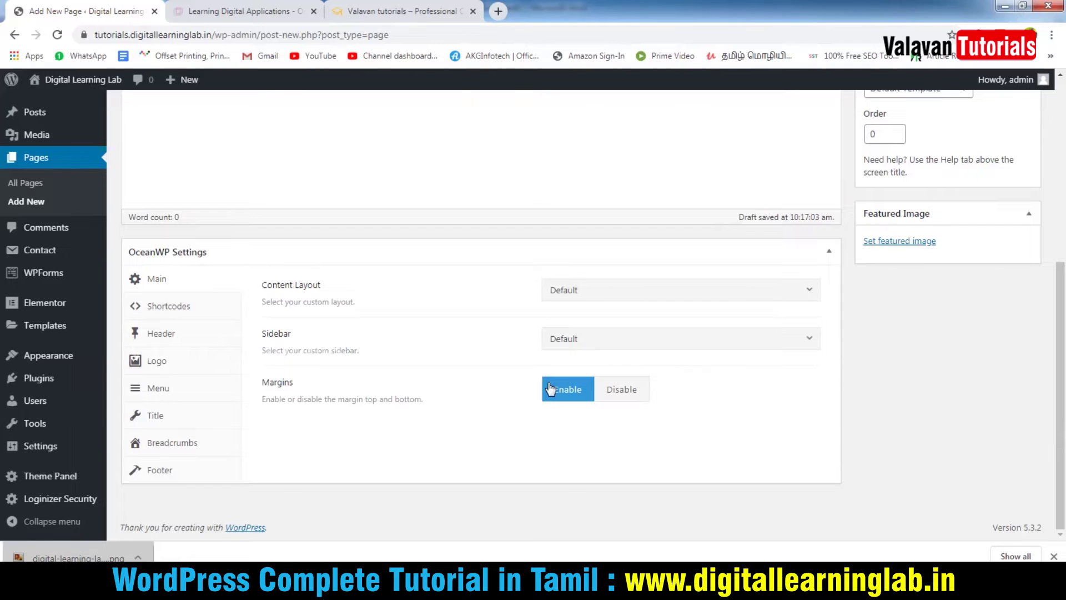
pyautogui.scroll(1, 912, 384)
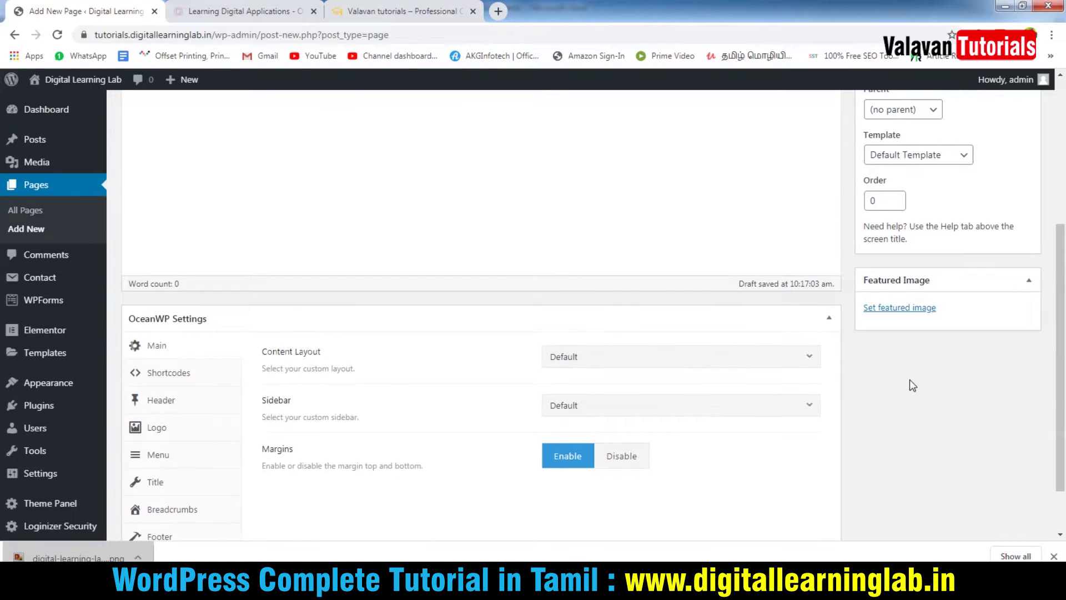
pyautogui.scroll(5, 446, 315)
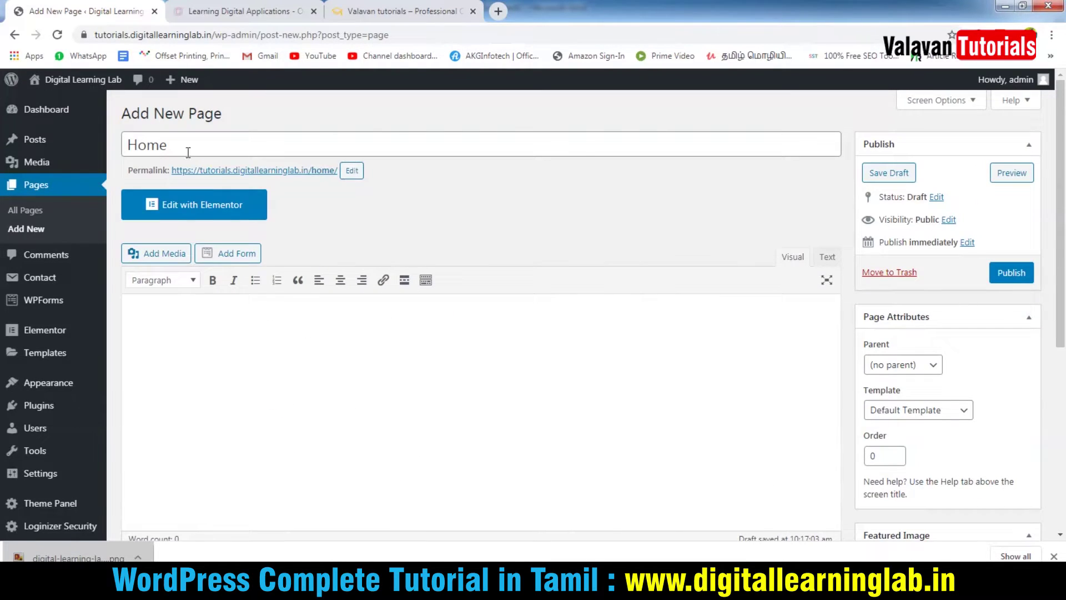
pyautogui.click(1009, 272)
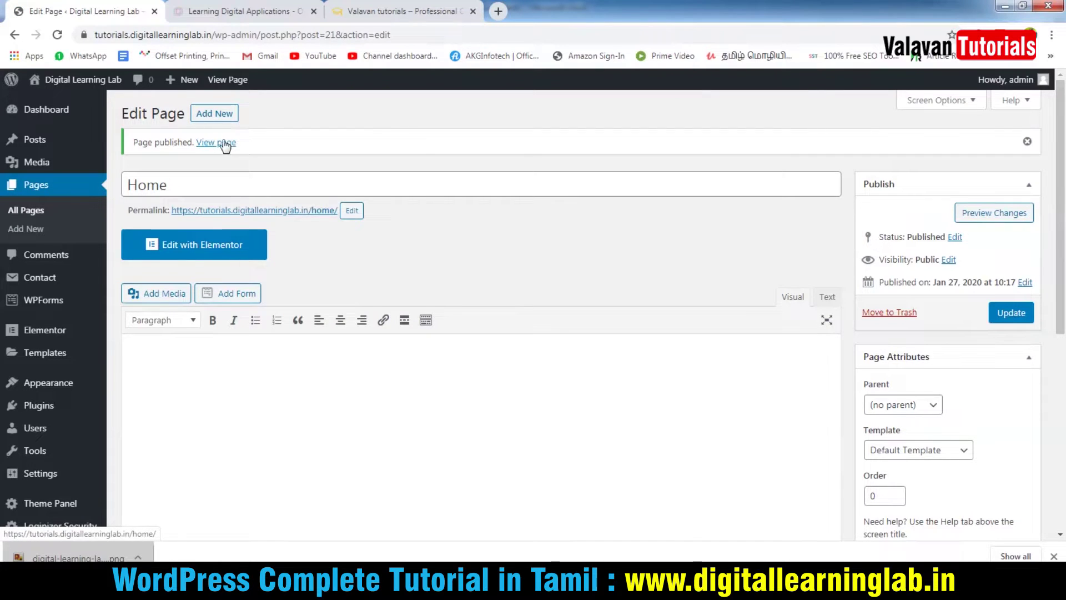
# - View the published Home page in an incognito window and check its title area
pyautogui.rightClick(216, 143)
pyautogui.click(286, 179)
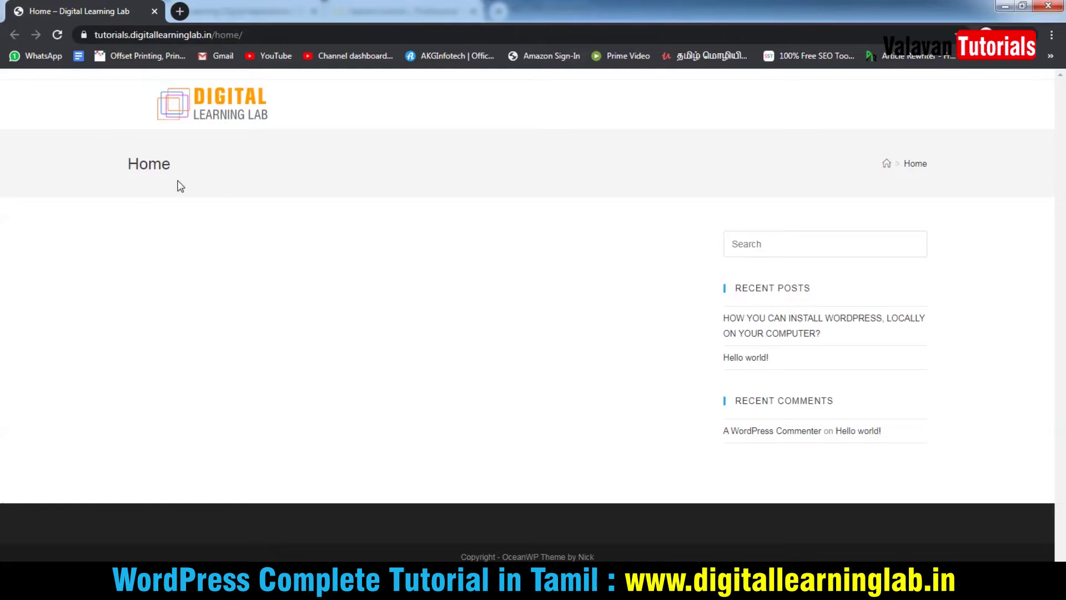
pyautogui.moveTo(140, 166); pyautogui.dragTo(156, 166)
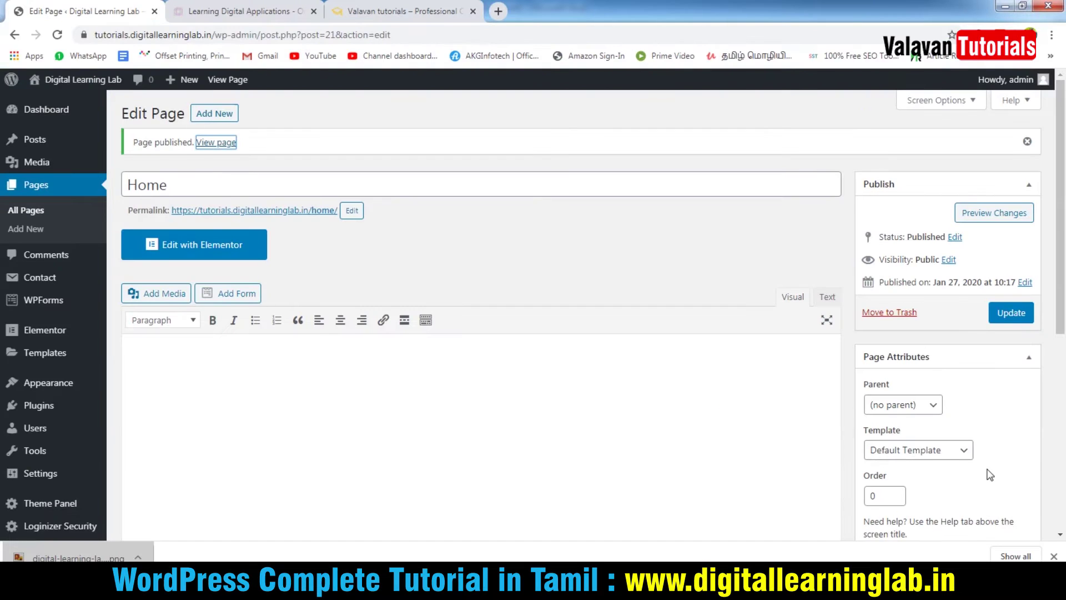
# - Update the Home page with the Elementor Full Width template and reload the live page to check it
pyautogui.scroll(-1, 988, 472)
pyautogui.click(962, 385)
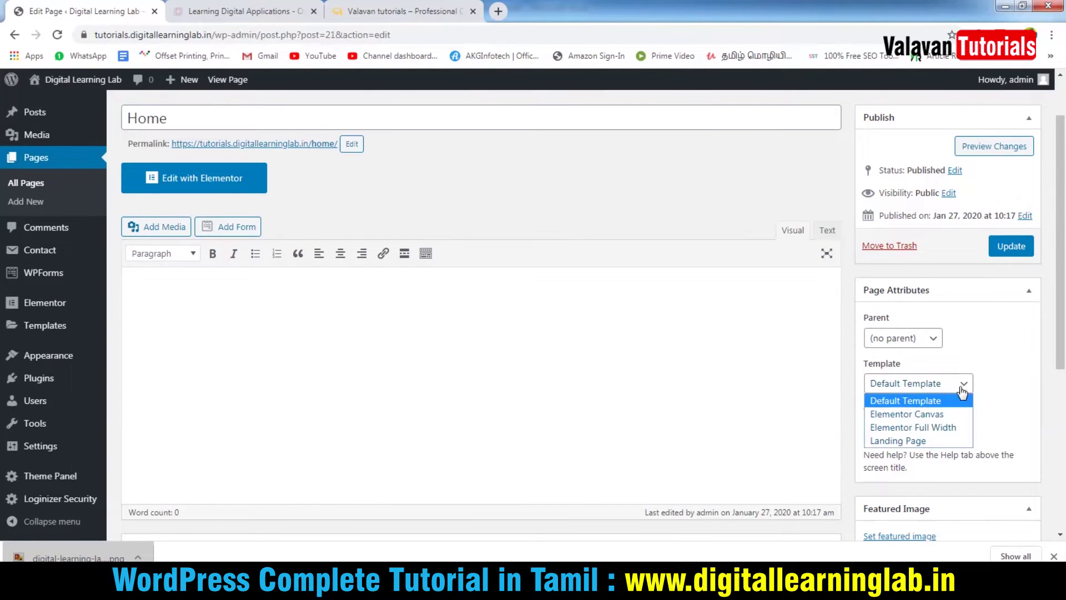
pyautogui.click(944, 431)
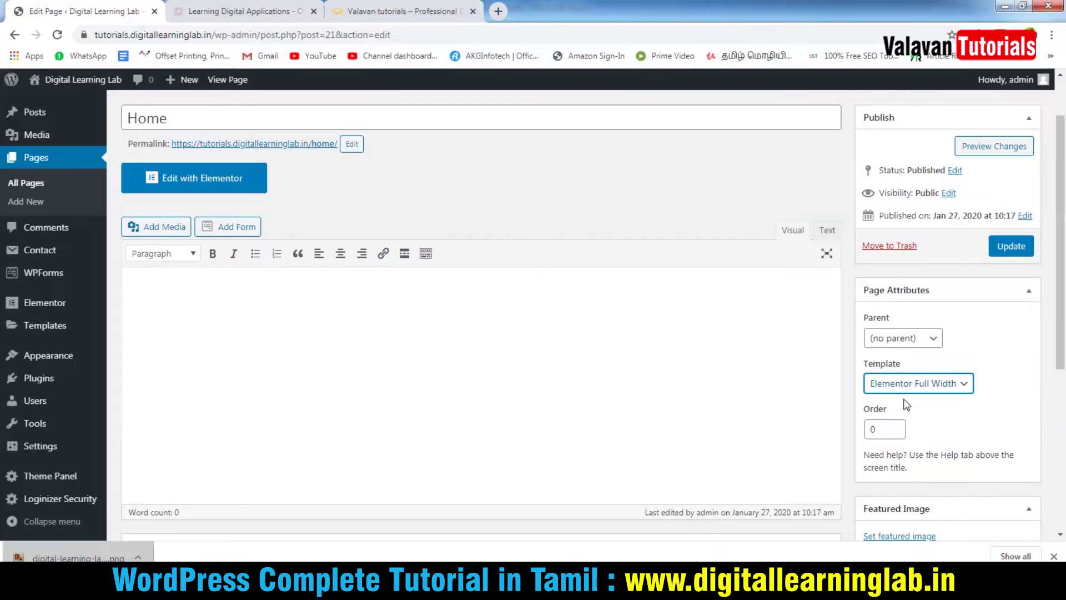
pyautogui.click(1015, 249)
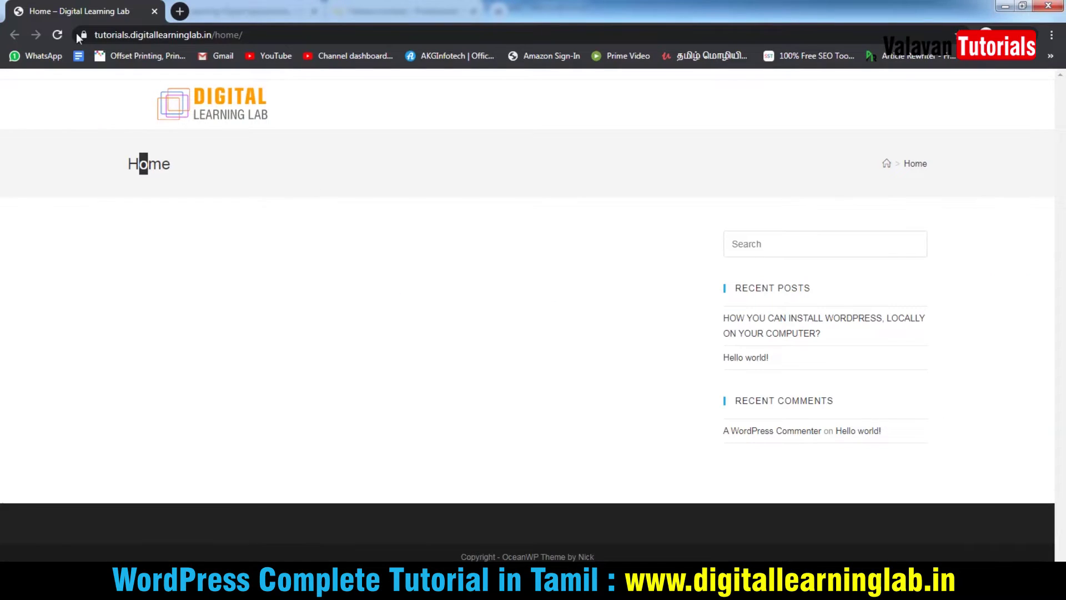
pyautogui.click(63, 35)
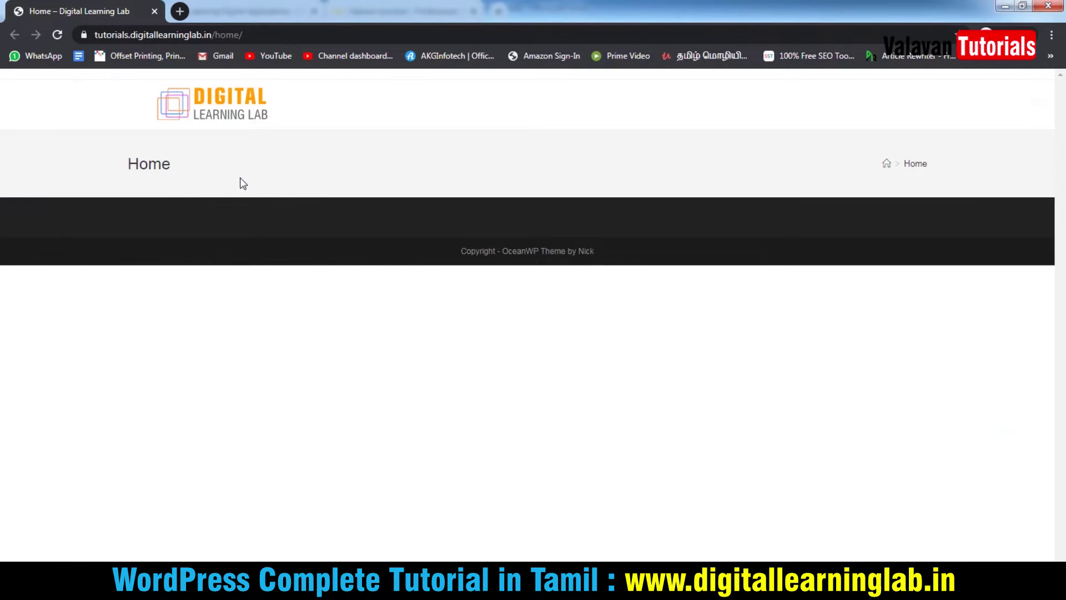
pyautogui.hotkey('alt', 'Tab')
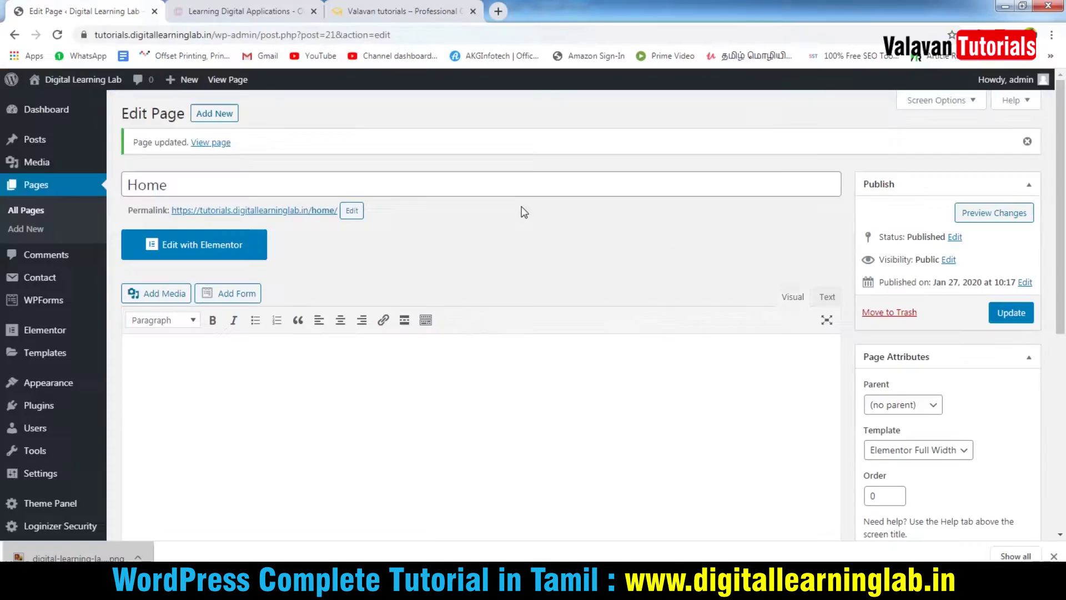
# - Disable the Display Page Title option in the Home page's OceanWP title settings and update the page
pyautogui.scroll(-5, 772, 434)
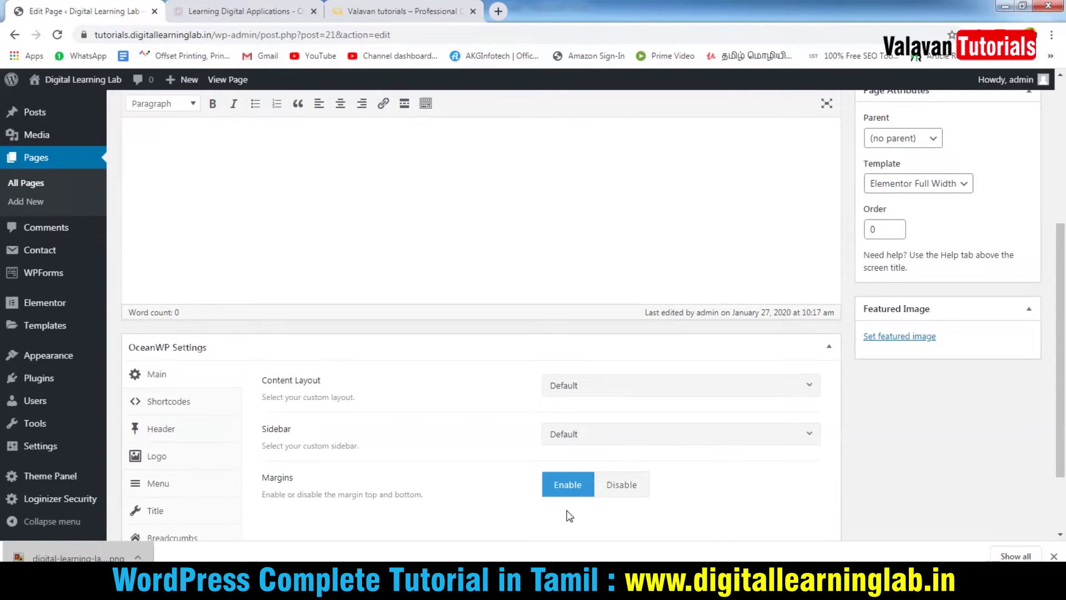
pyautogui.scroll(-1, 203, 384)
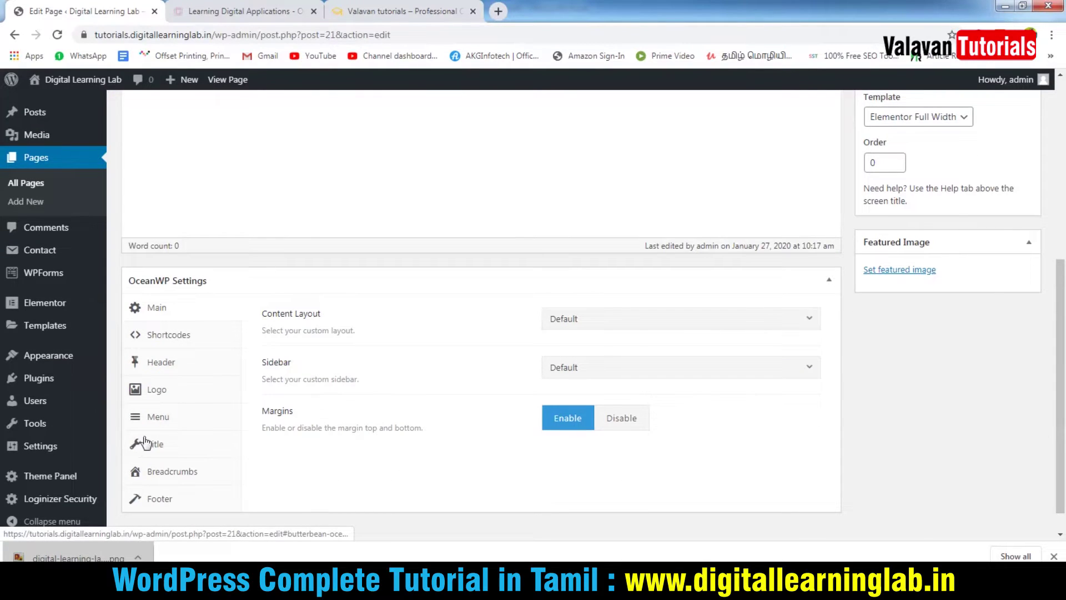
pyautogui.click(161, 449)
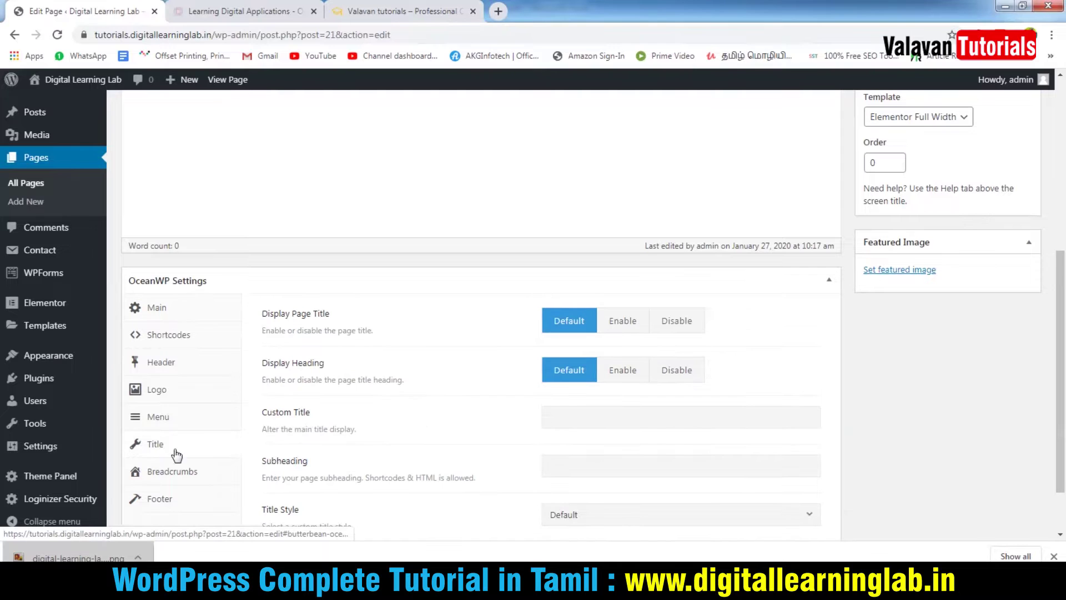
pyautogui.click(682, 321)
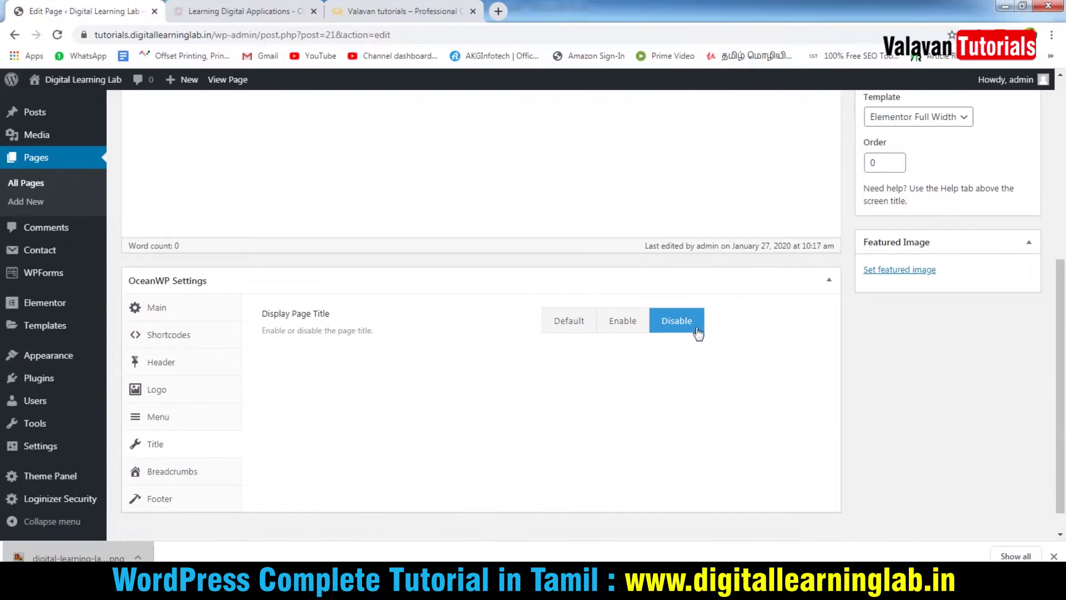
pyautogui.scroll(6, 911, 432)
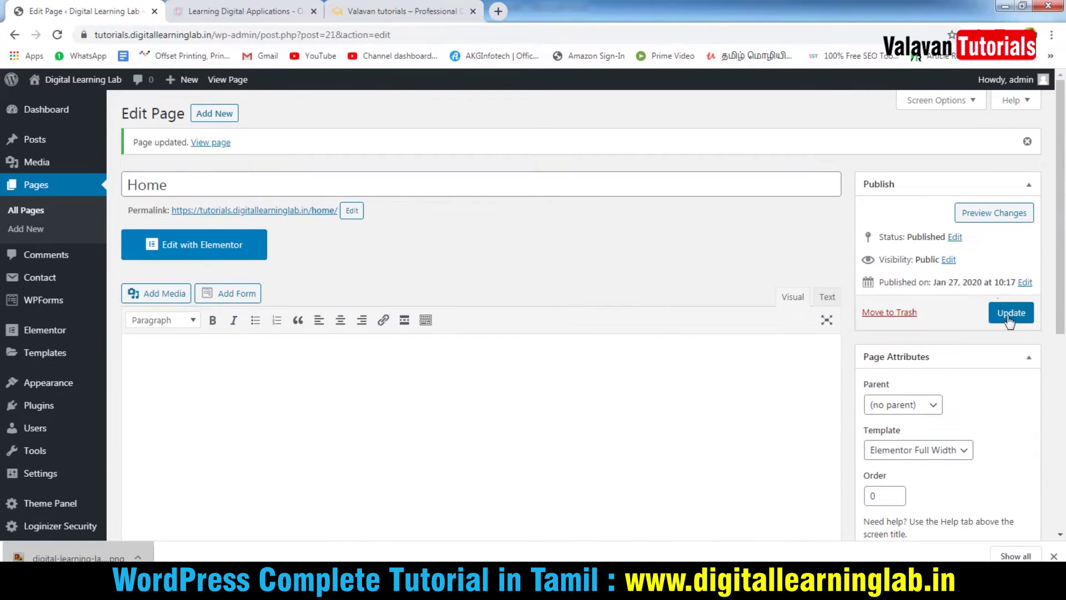
pyautogui.click(1010, 312)
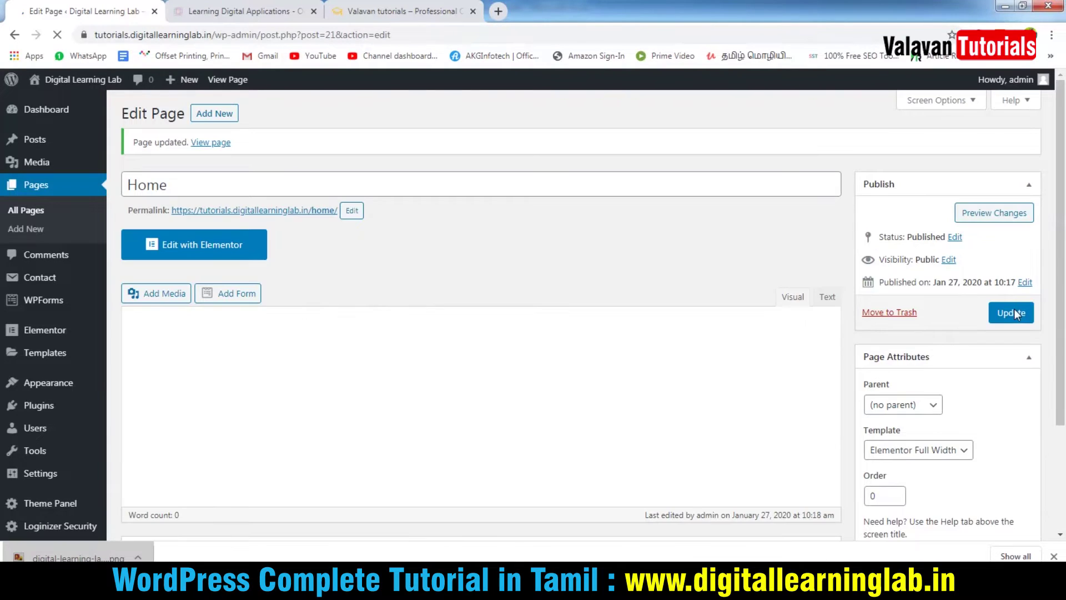
# - Reload the live Home page in the incognito window to check its layout and address, and return to the page editor
pyautogui.hotkey('alt', 'Tab')
pyautogui.click(57, 35)
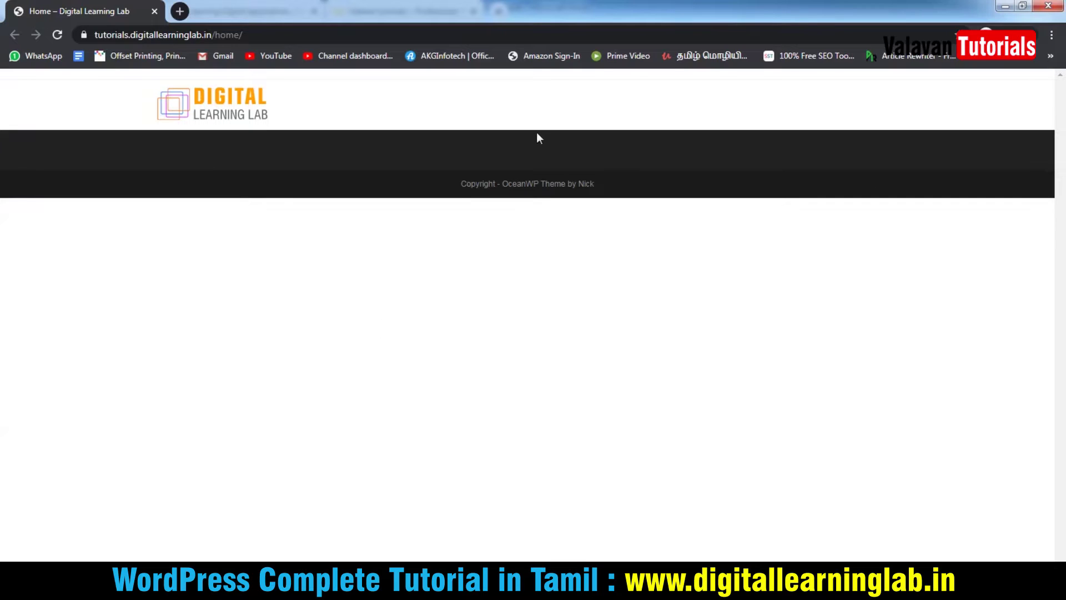
pyautogui.click(333, 35)
pyautogui.click(311, 35)
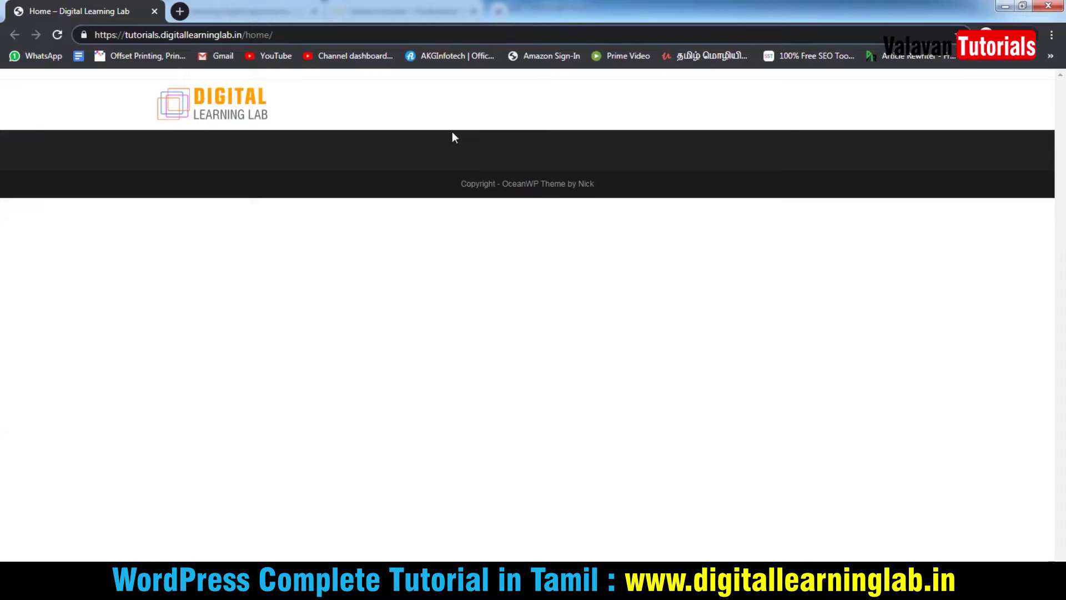
pyautogui.hotkey('alt', 'Tab')
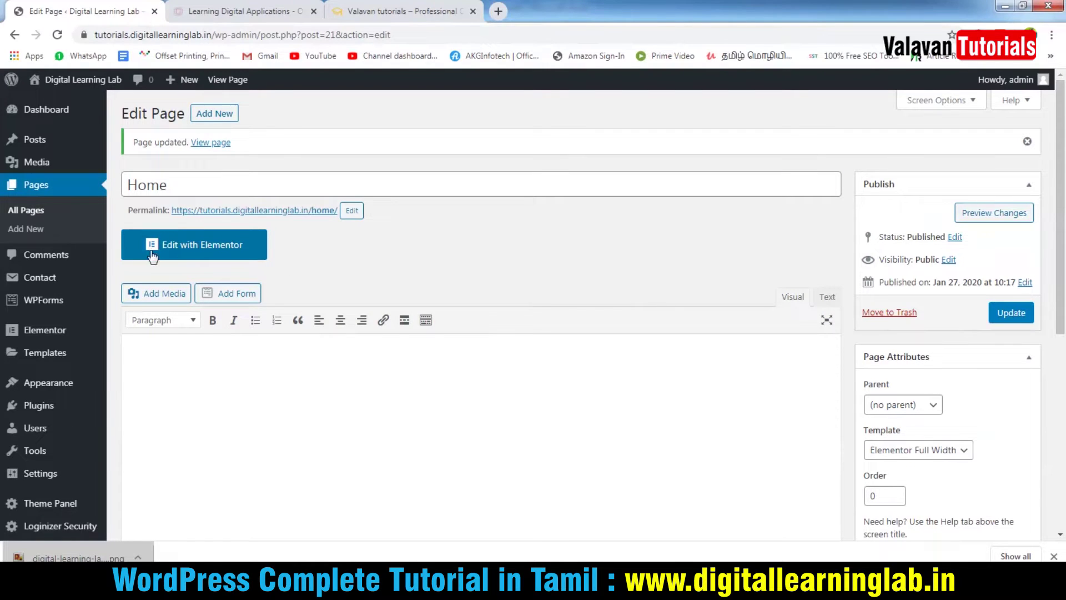
# - Open the Home page for editing with Elementor
pyautogui.click(212, 249)
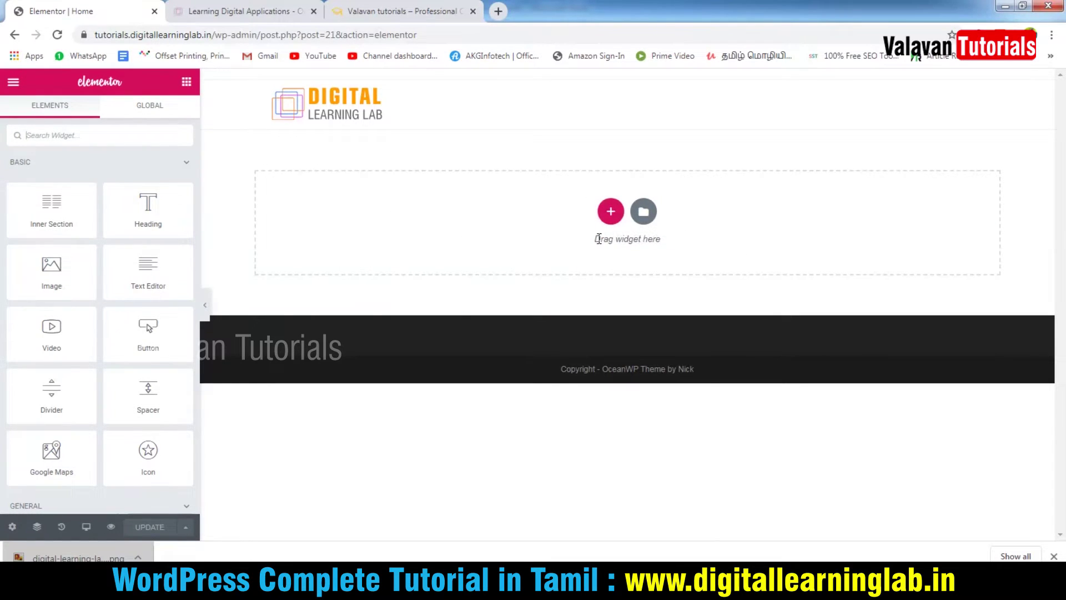
pyautogui.moveTo(599, 238); pyautogui.dragTo(660, 237)
pyautogui.click(676, 242)
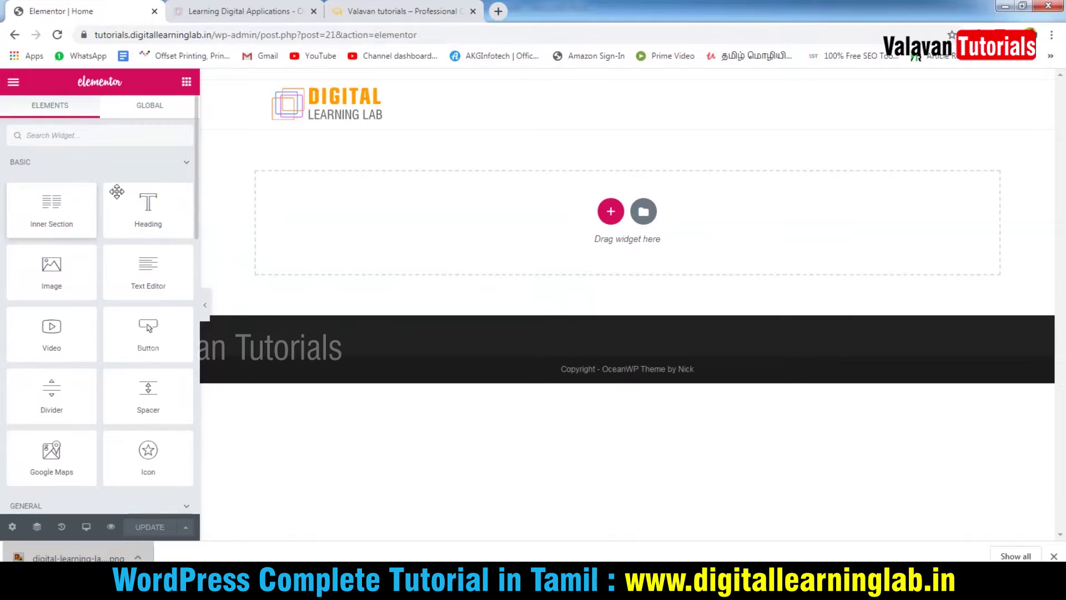
# - Look through Elementor's available widgets, including the expanded WordPress group
pyautogui.scroll(-15, 100, 392)
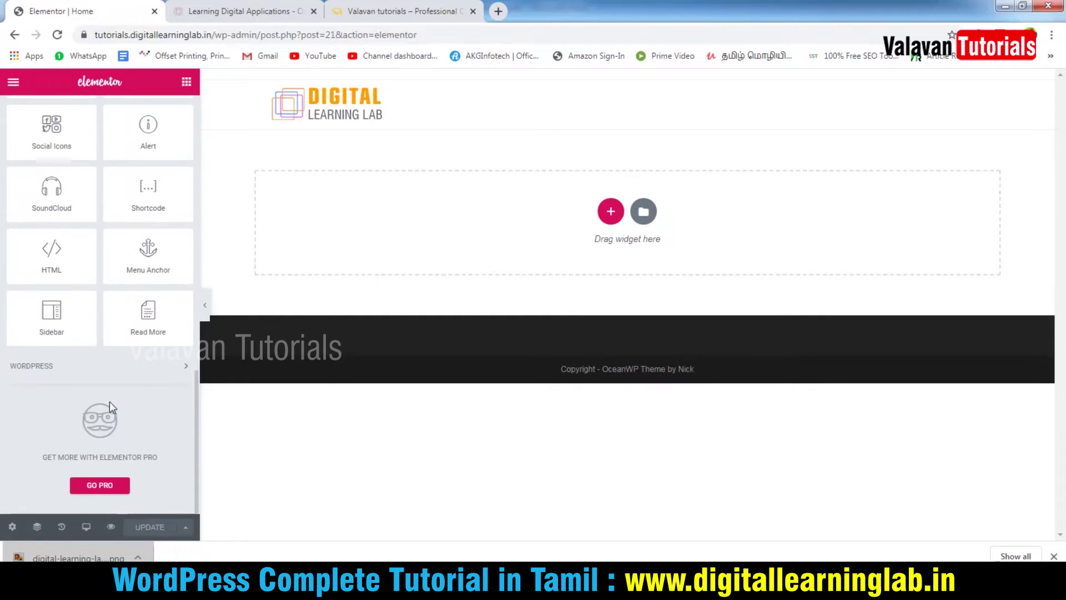
pyautogui.click(108, 368)
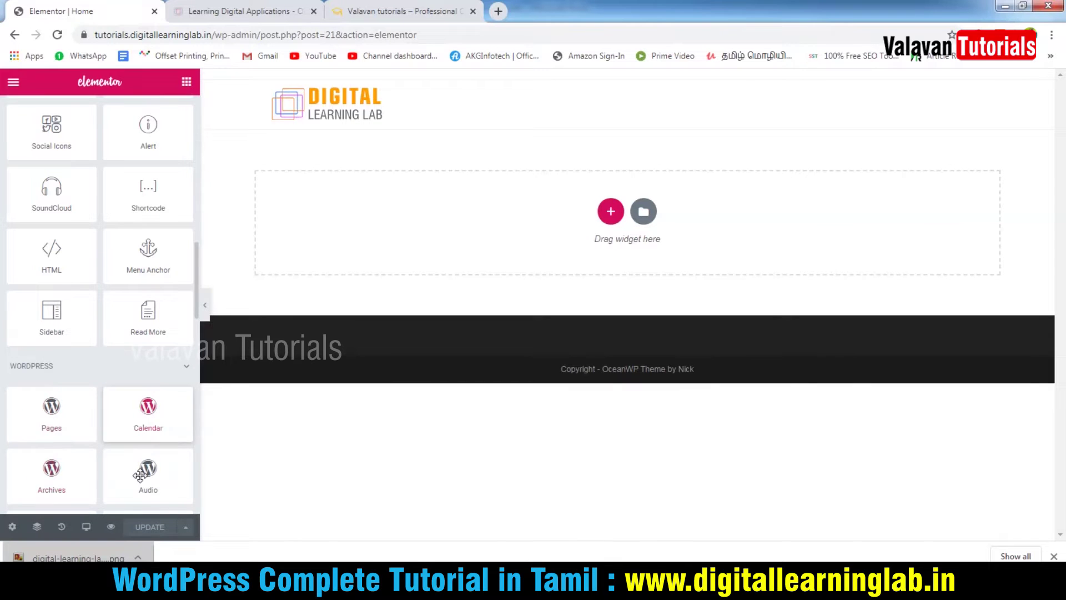
pyautogui.scroll(-1, 120, 474)
pyautogui.scroll(5, 111, 466)
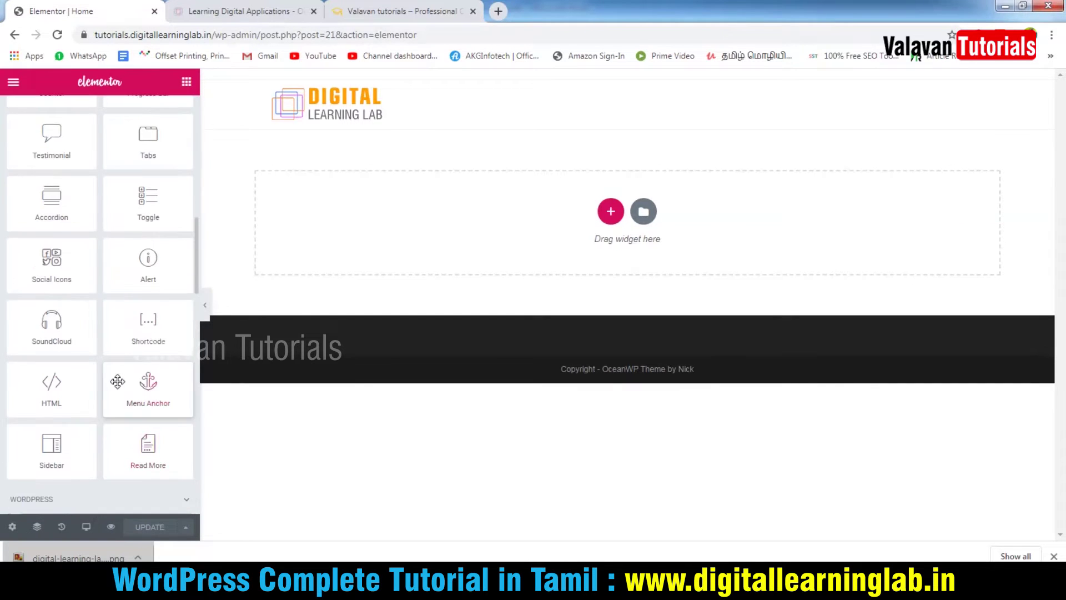
pyautogui.scroll(8, 103, 361)
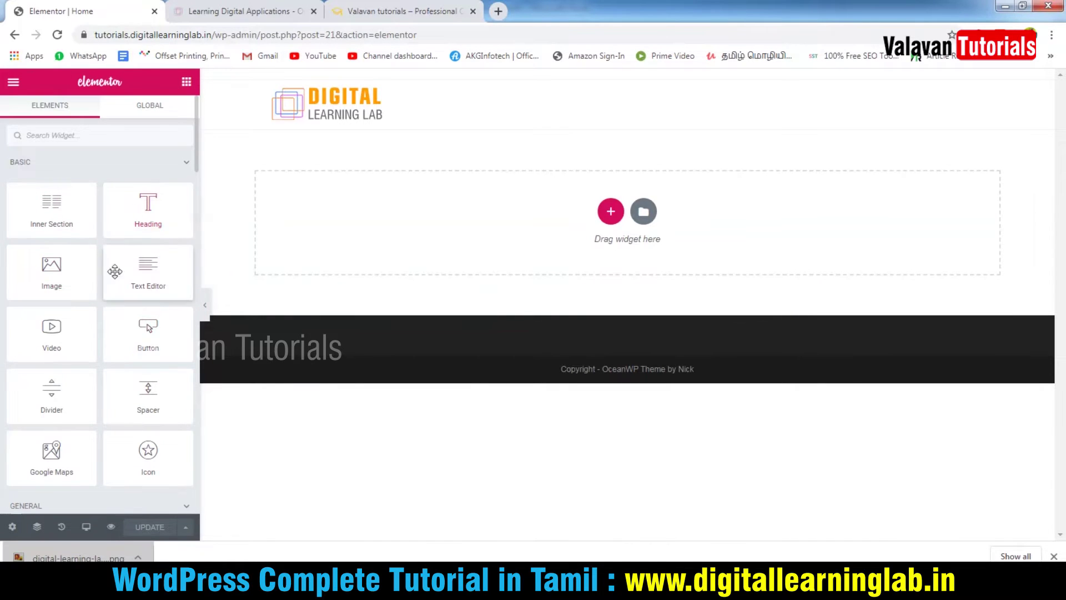
# - Add a two-column Inner Section widget to the empty drop area of the Home page
pyautogui.scroll(-3, 142, 410)
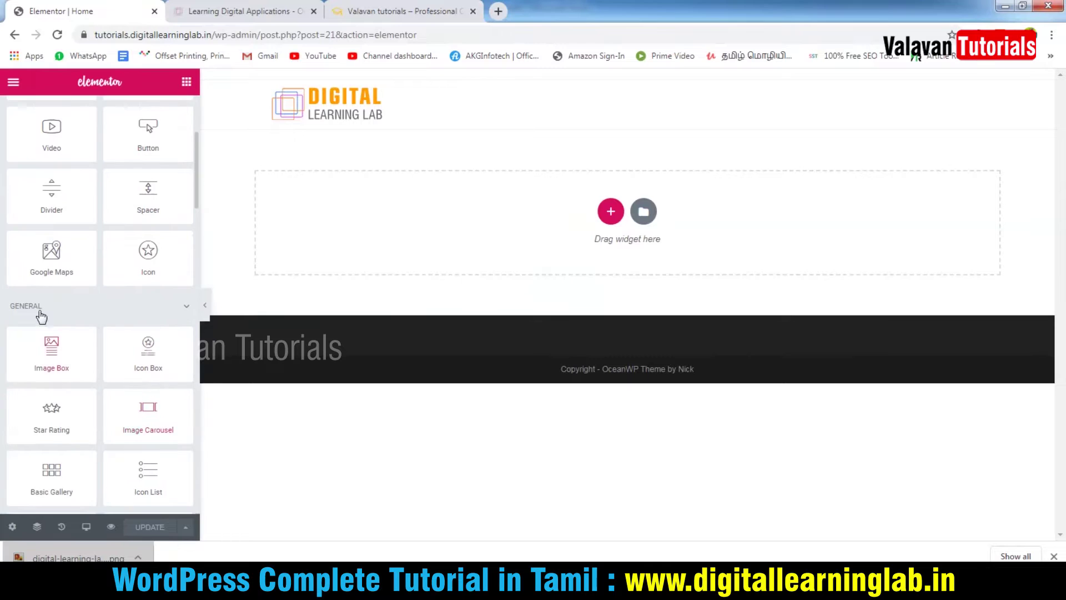
pyautogui.scroll(-9, 117, 313)
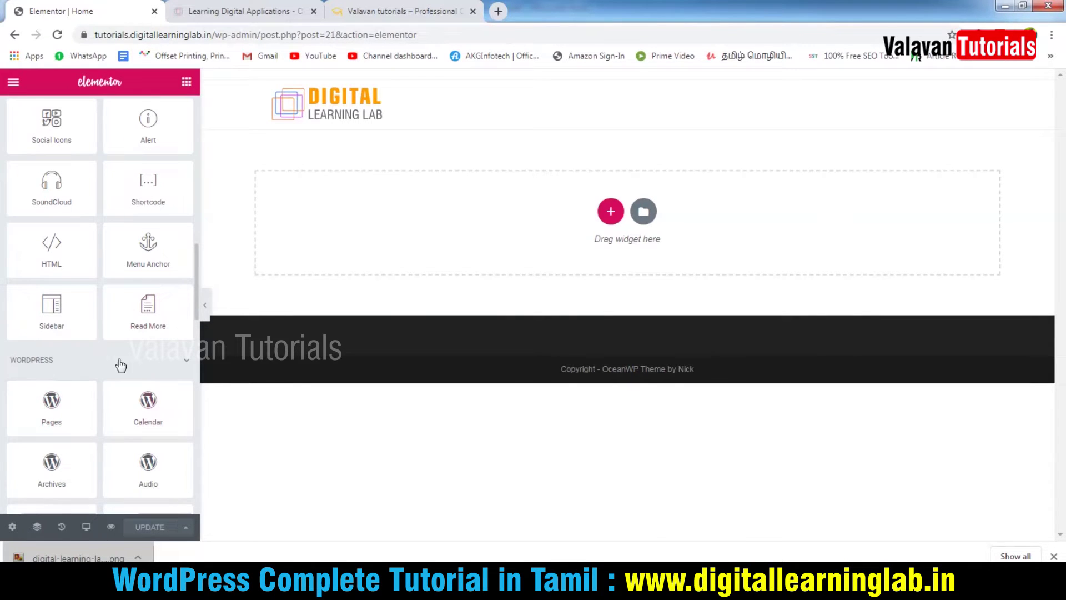
pyautogui.scroll(5, 62, 440)
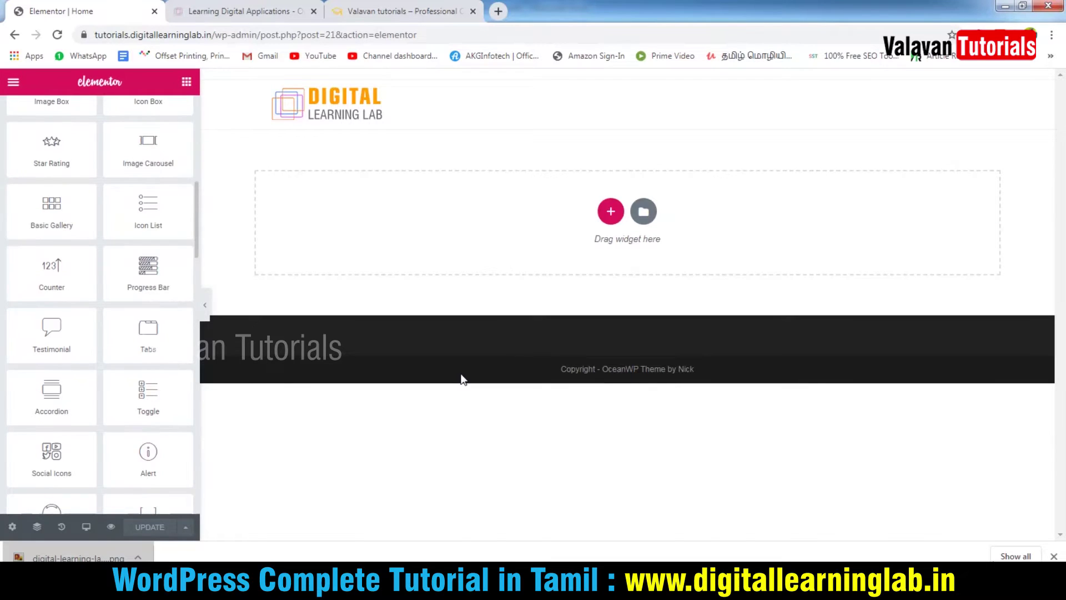
pyautogui.scroll(7, 112, 190)
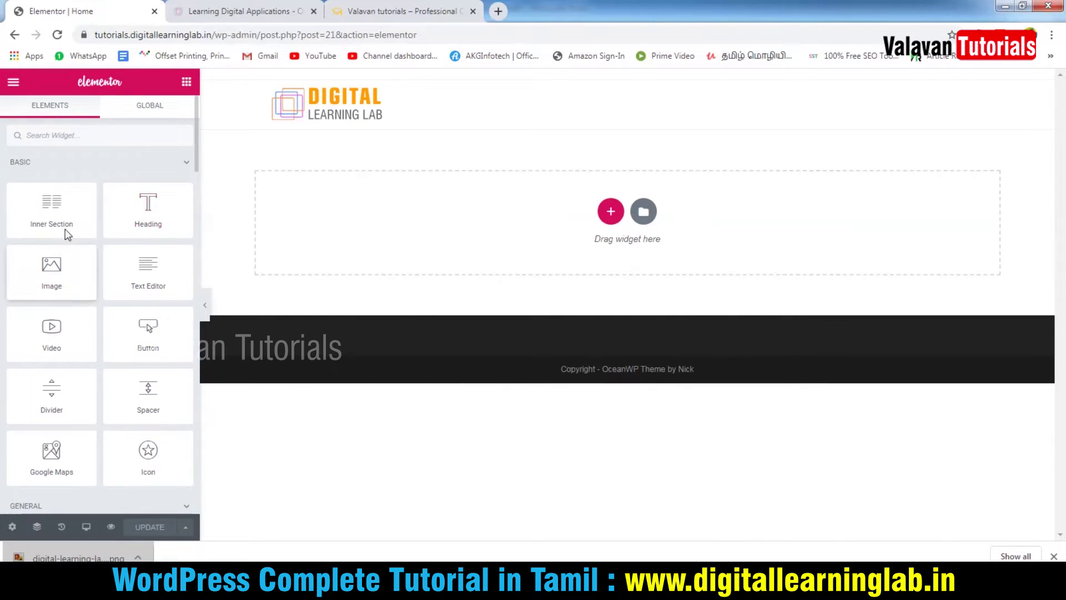
pyautogui.moveTo(62, 216); pyautogui.dragTo(672, 215)
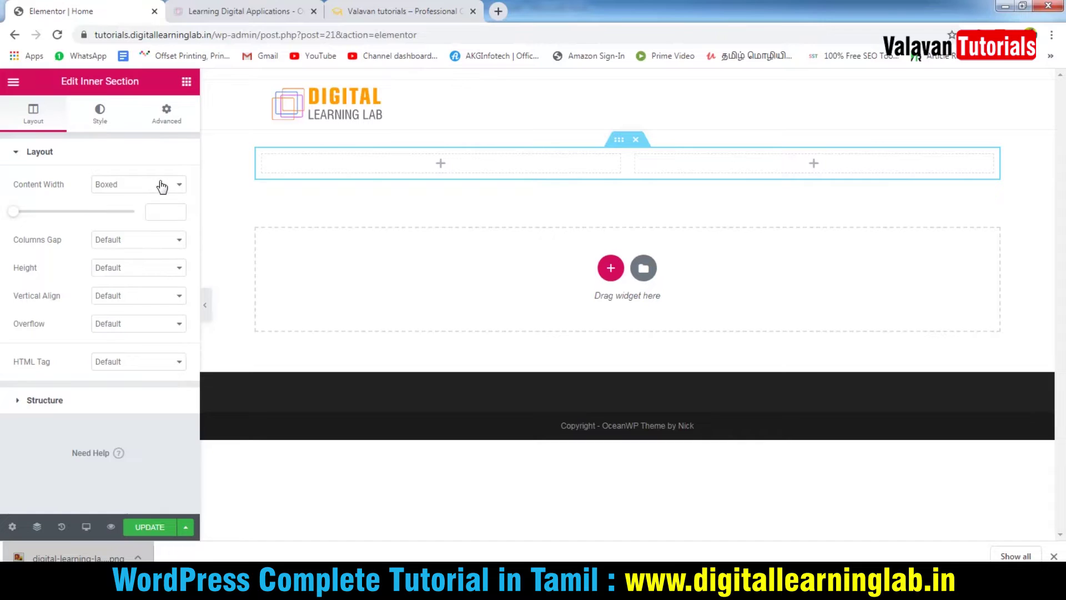
# - Try the No Gap setting for the inner section's columns gap and return it to Default
pyautogui.click(168, 240)
pyautogui.click(144, 270)
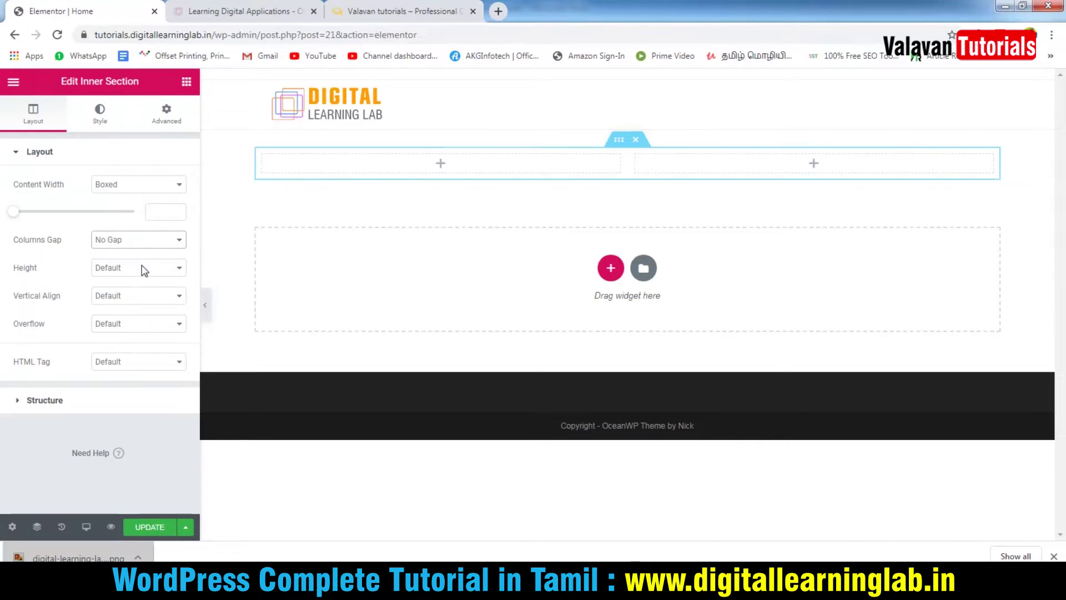
pyautogui.click(178, 244)
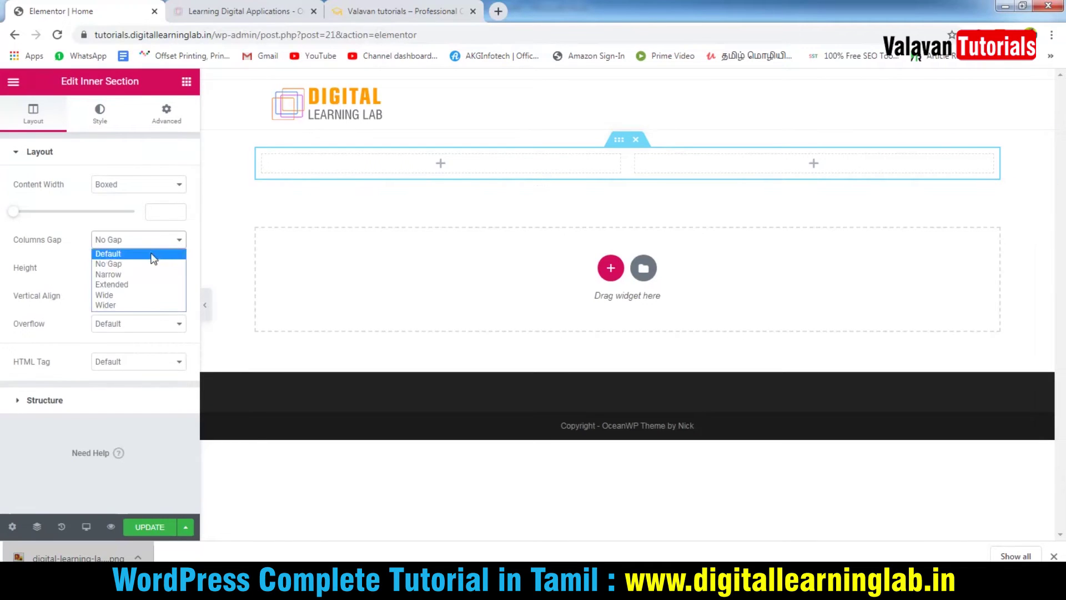
pyautogui.click(153, 259)
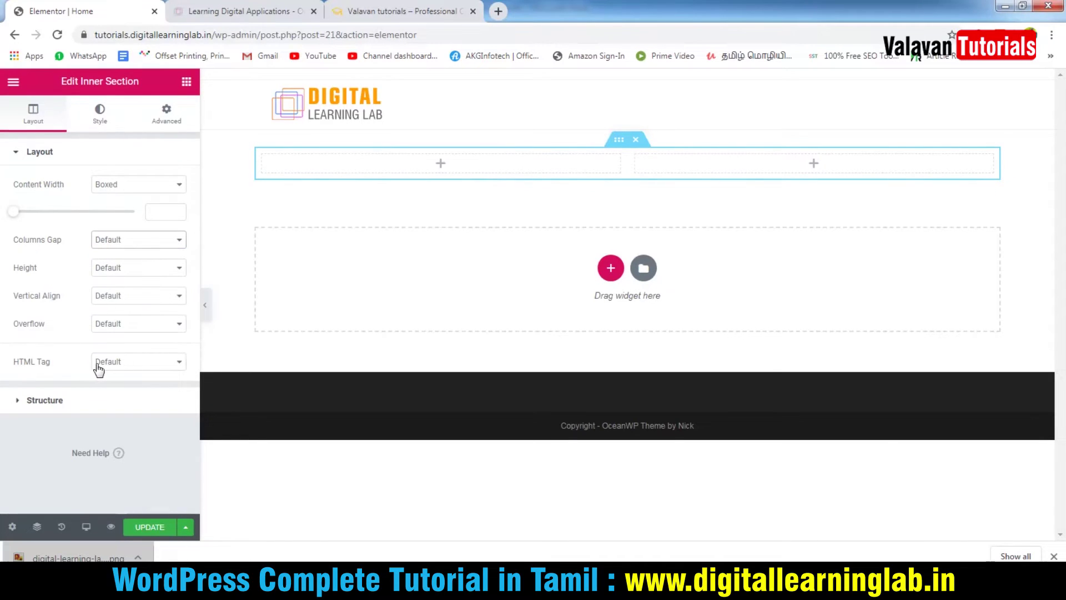
# - Try the 33, 66 and 66, 33 column structures on the inner section and restore the 50, 50 structure
pyautogui.click(45, 400)
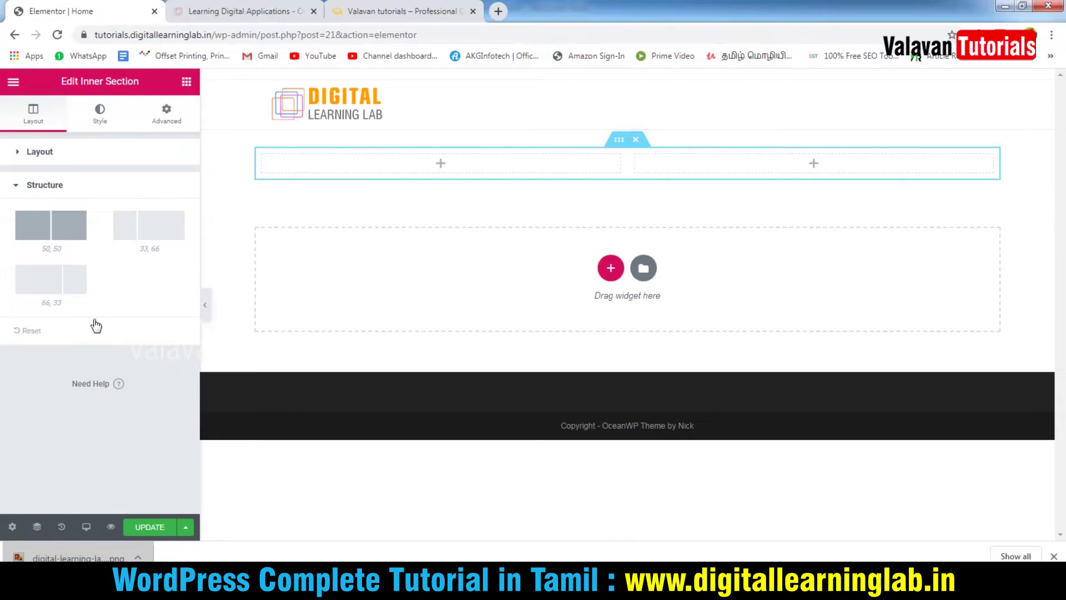
pyautogui.click(150, 229)
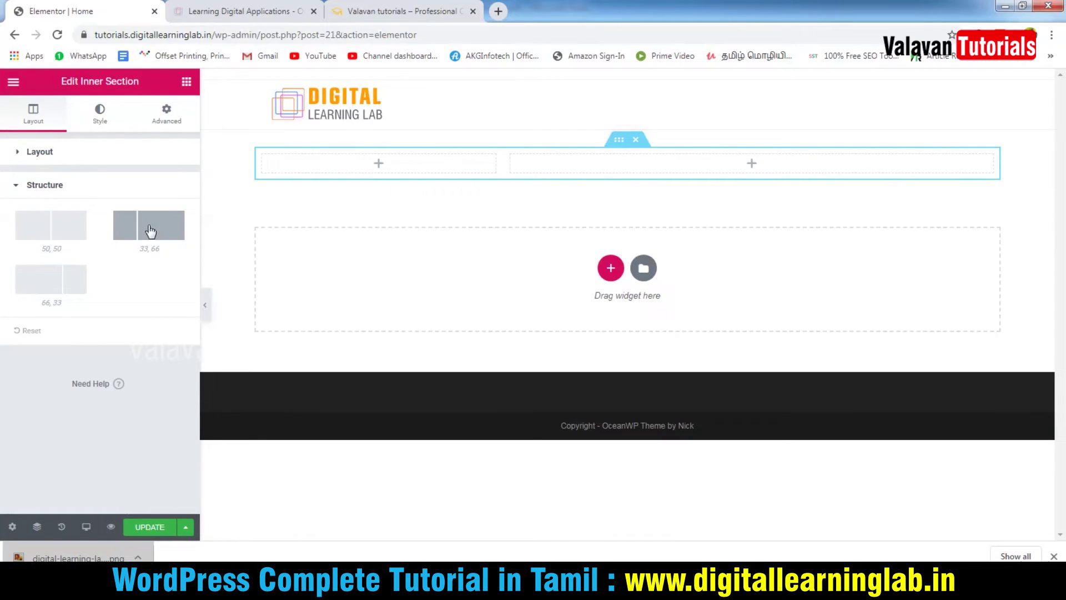
pyautogui.click(49, 282)
pyautogui.click(63, 230)
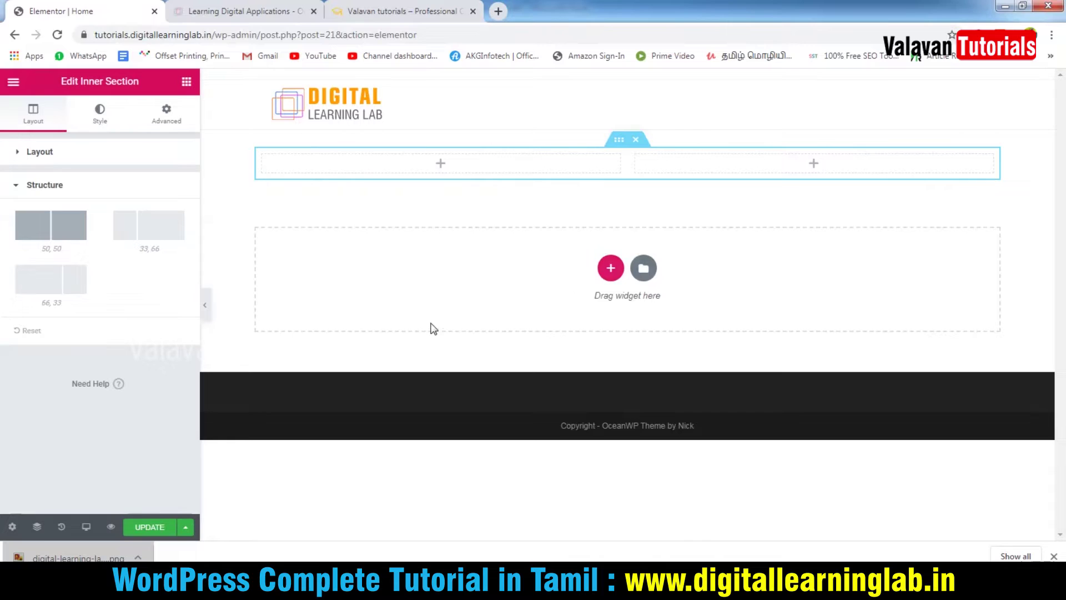
pyautogui.click(53, 154)
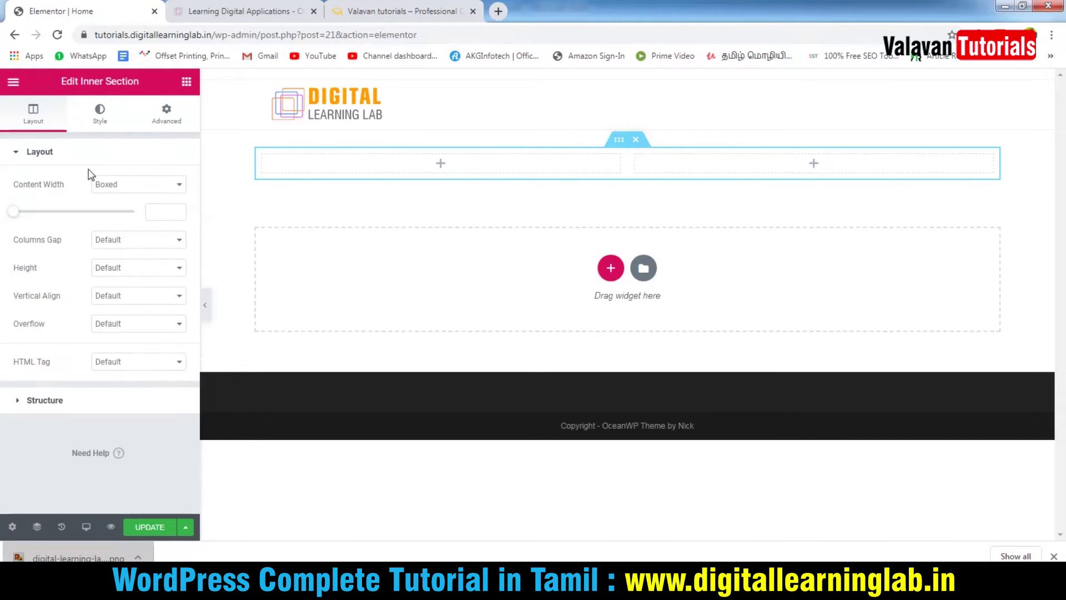
# - Try a solid red Classic background colour on the inner section and clear it
pyautogui.click(105, 119)
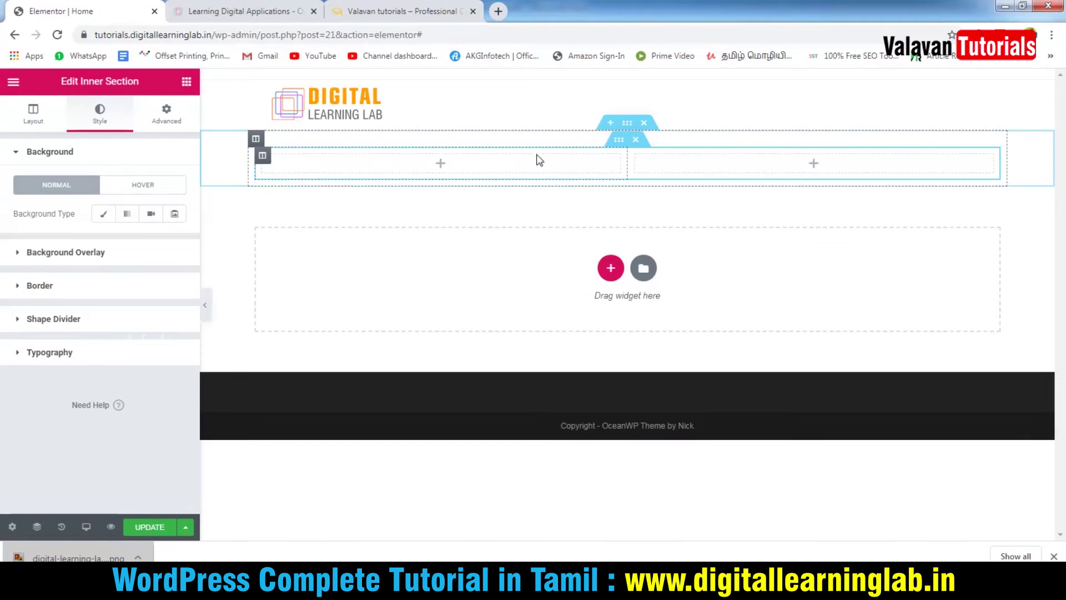
pyautogui.click(103, 214)
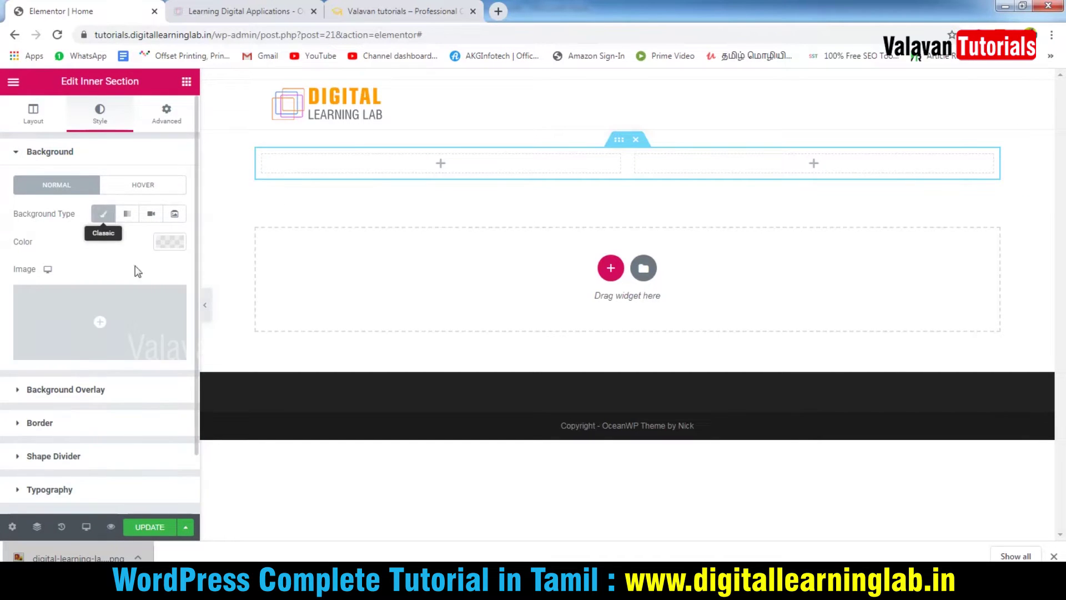
pyautogui.click(170, 243)
pyautogui.moveTo(152, 355); pyautogui.dragTo(177, 349)
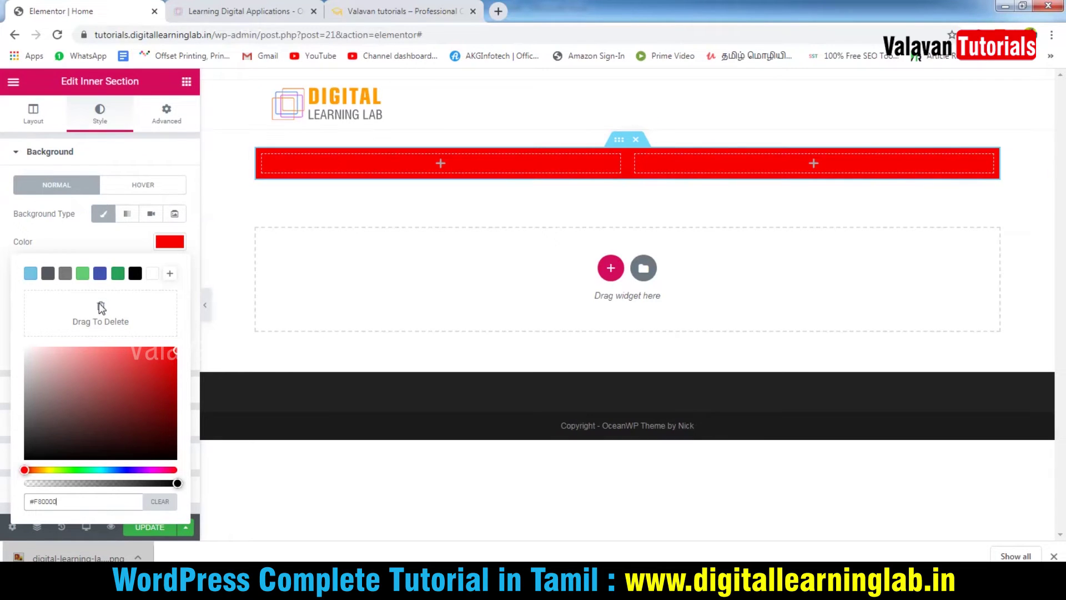
pyautogui.click(162, 505)
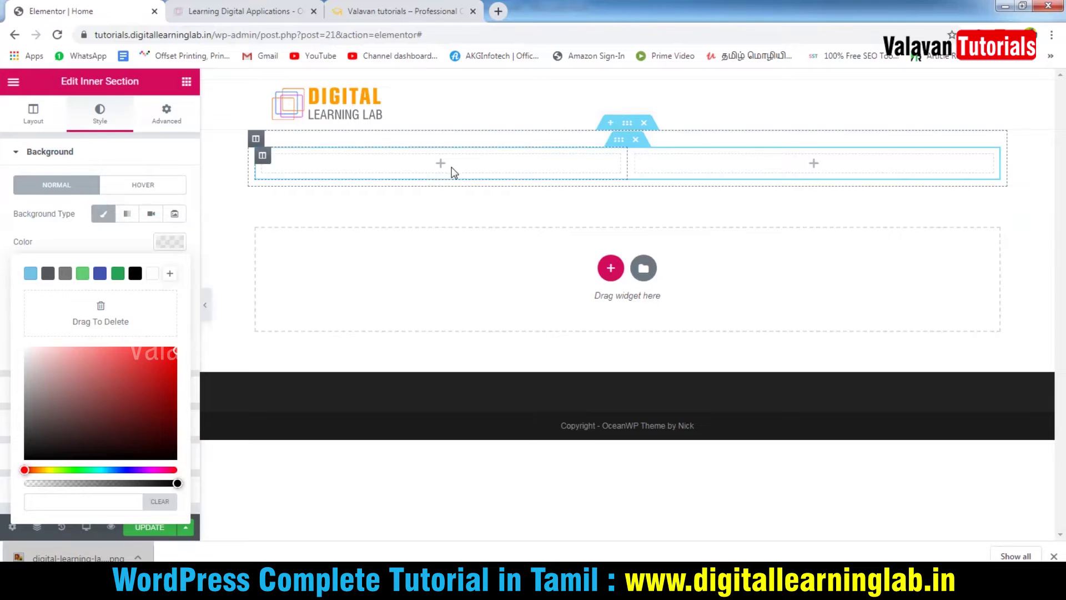
# - Add a Heading widget to the inner section's first column with the title "Learn WordPress in Tamil"
pyautogui.click(187, 83)
pyautogui.click(187, 84)
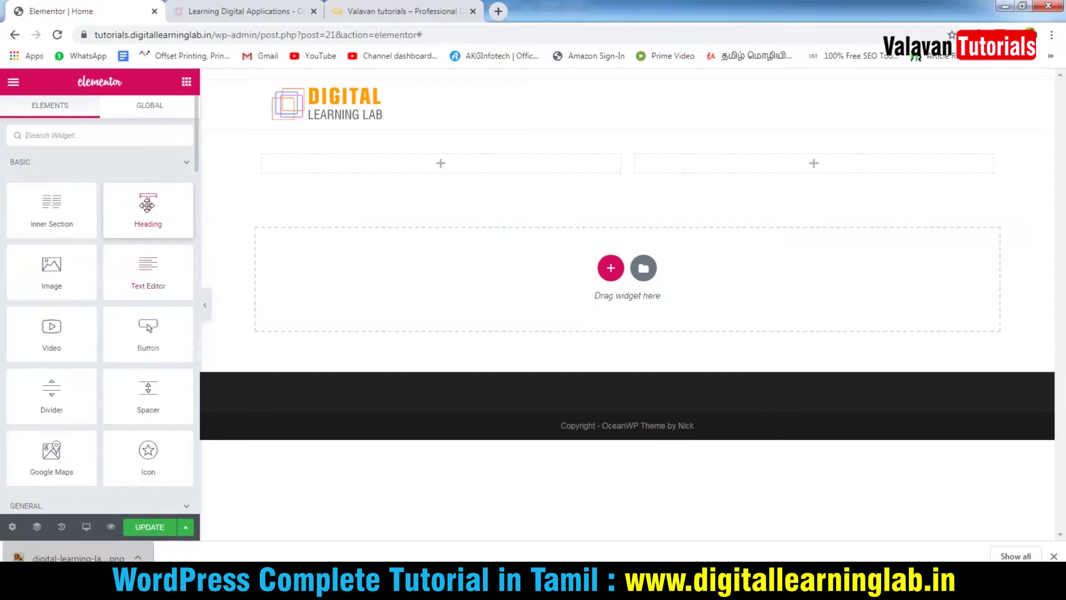
pyautogui.moveTo(136, 204); pyautogui.dragTo(473, 165)
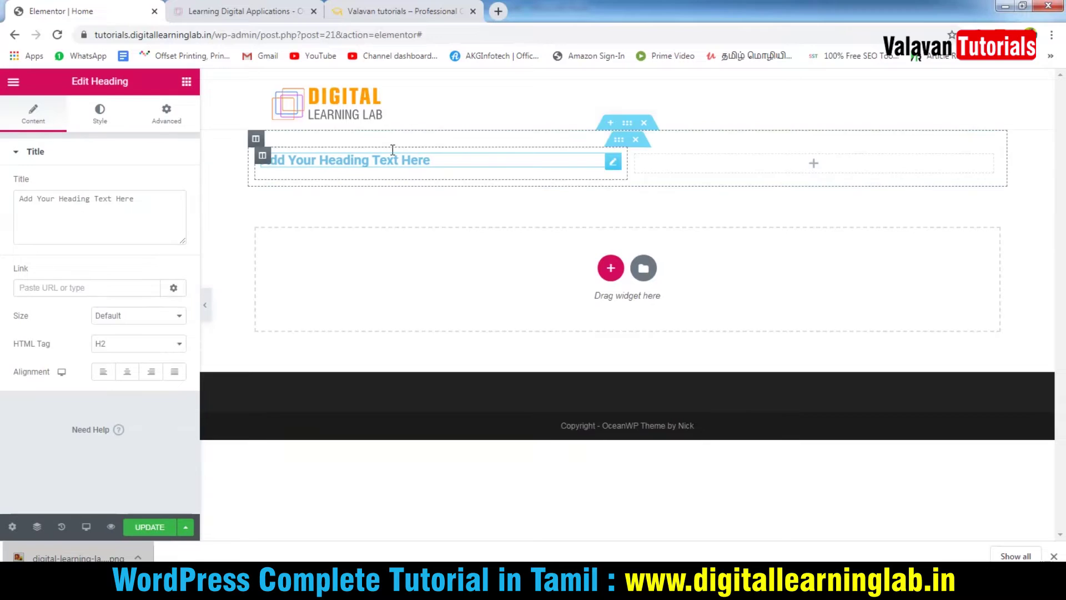
pyautogui.click(55, 203)
pyautogui.tripleClick(80, 198)
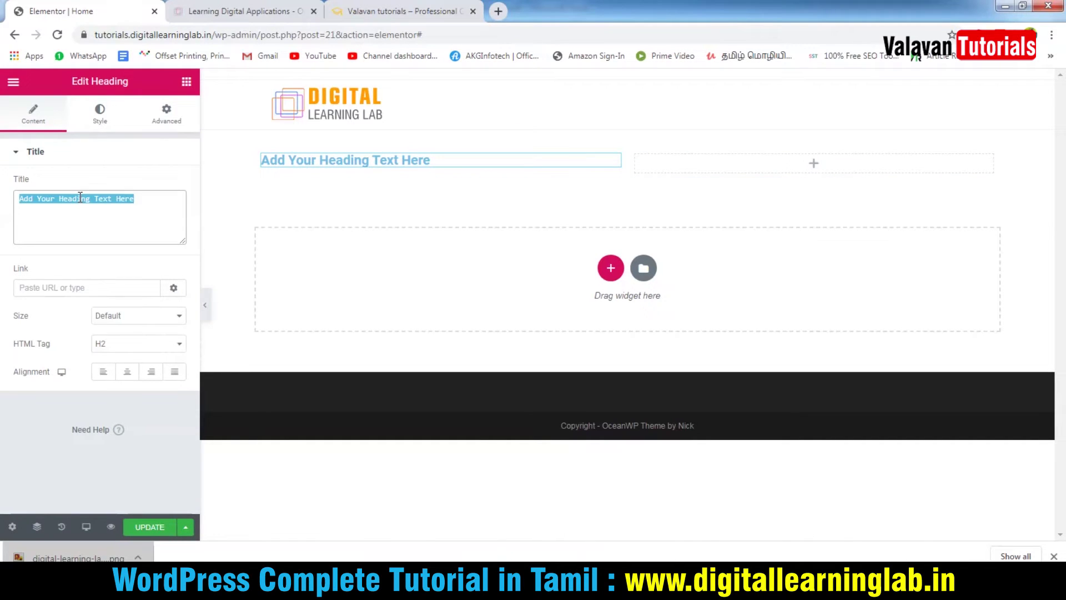
pyautogui.write('Digi')
pyautogui.write('Learn WordPress in Tamil')
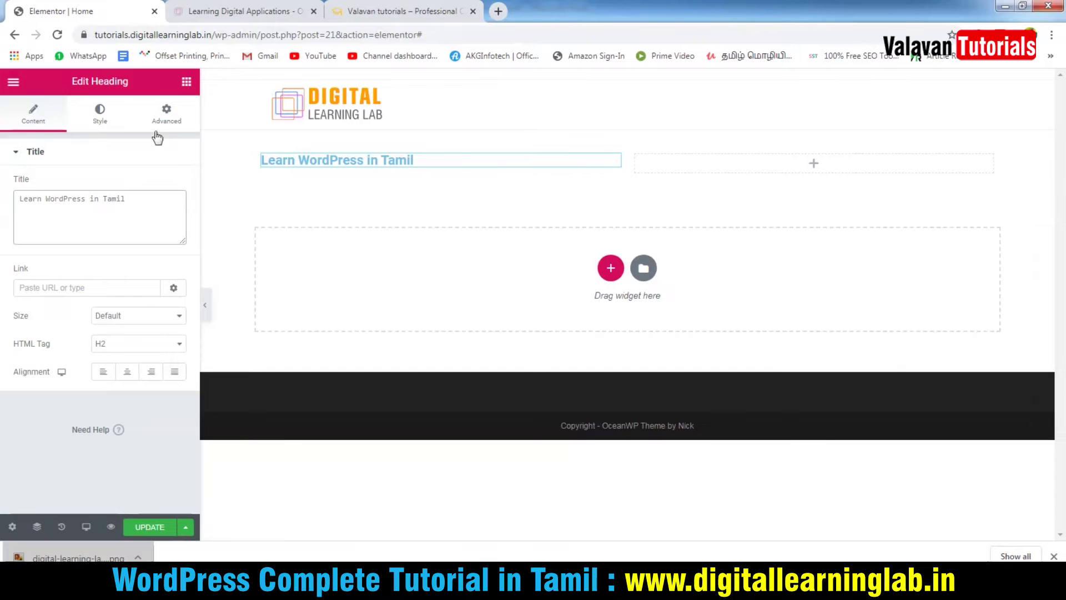
# - Add an Image widget to the inner section's second column and insert install-WordPress-copy.jpg from the media library
pyautogui.click(186, 82)
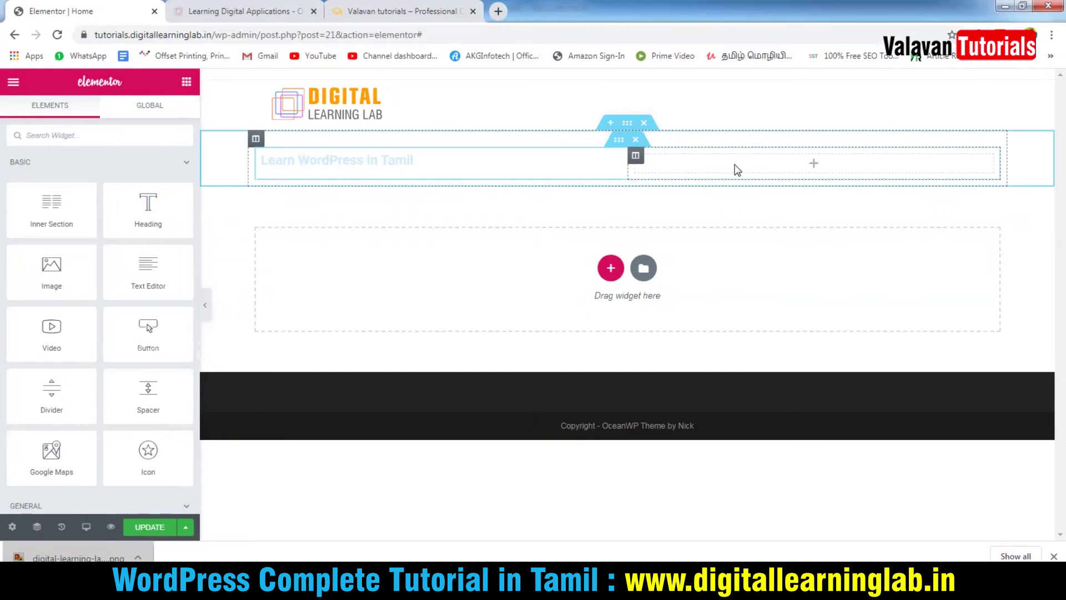
pyautogui.moveTo(45, 269); pyautogui.dragTo(791, 163)
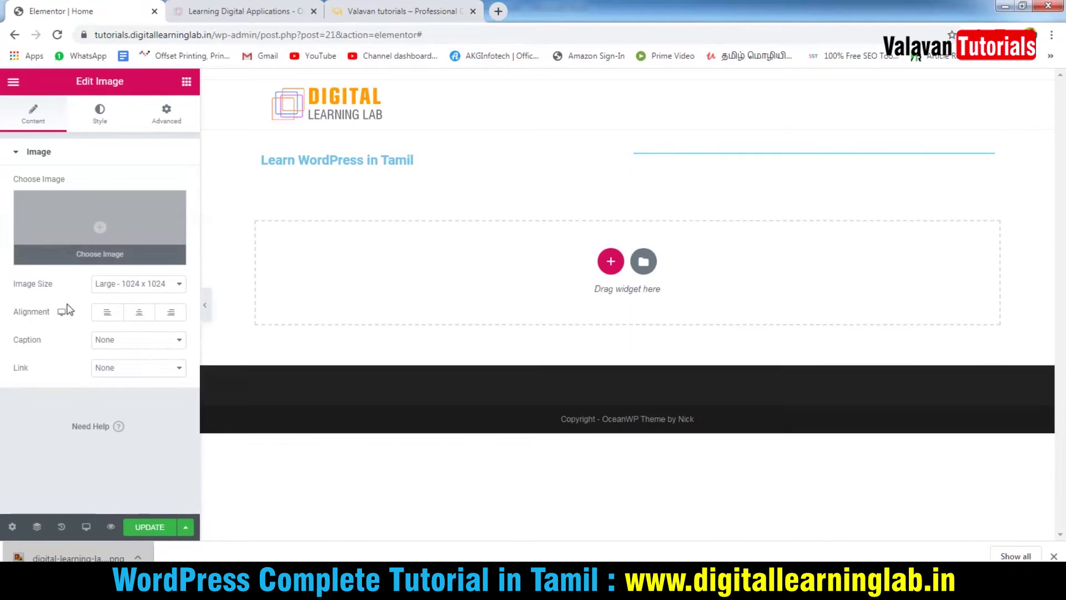
pyautogui.click(131, 239)
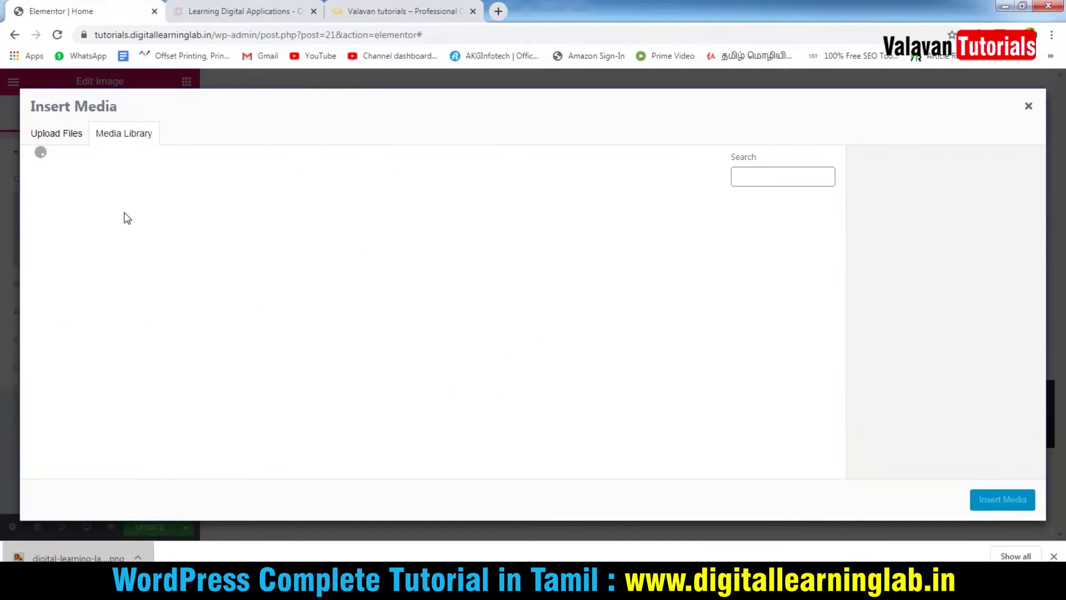
pyautogui.click(287, 249)
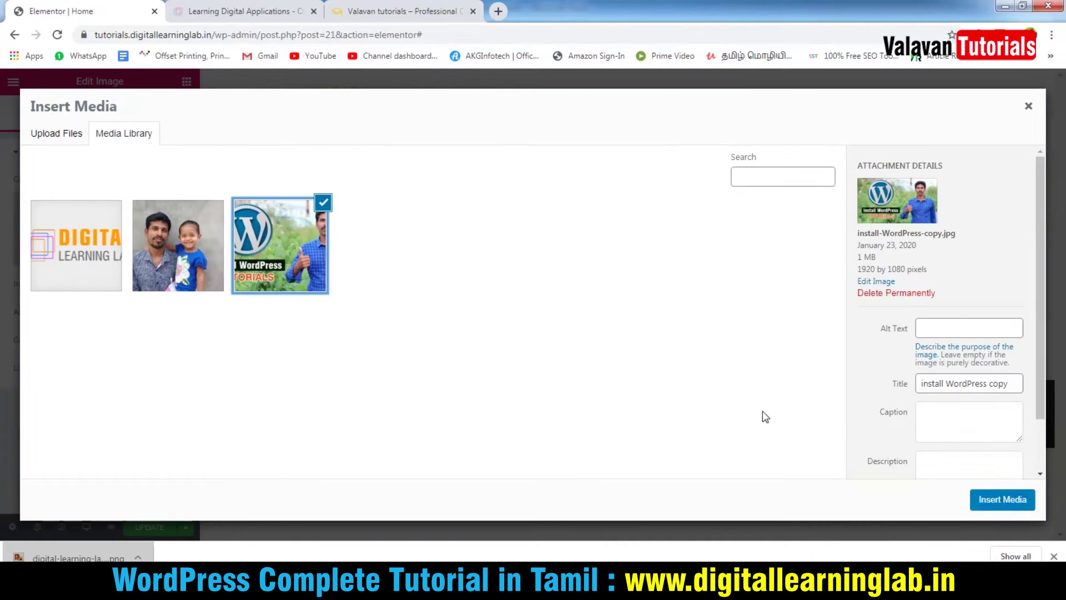
pyautogui.click(1002, 499)
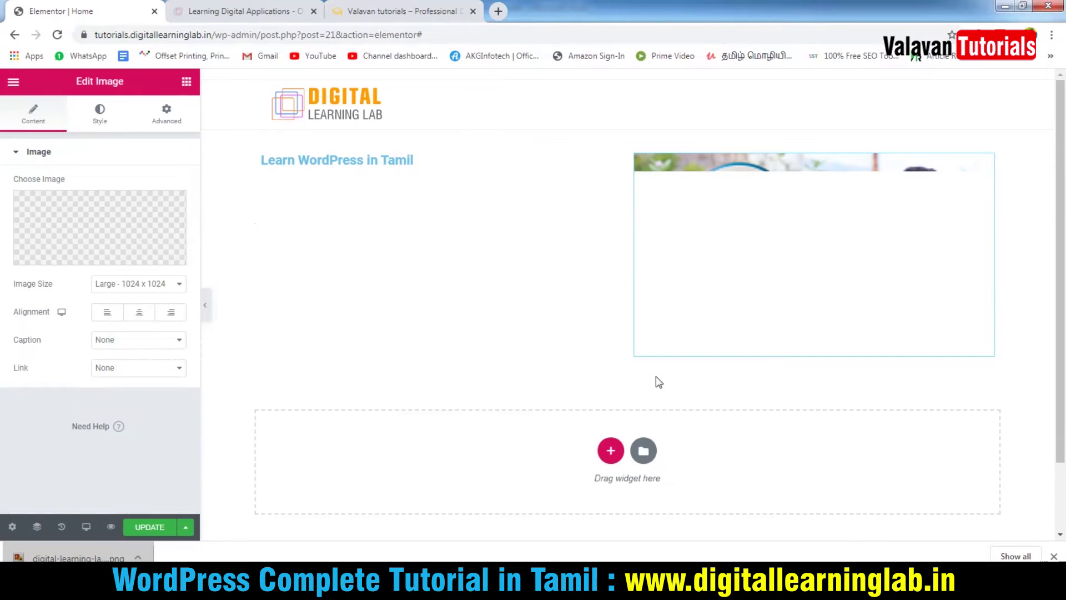